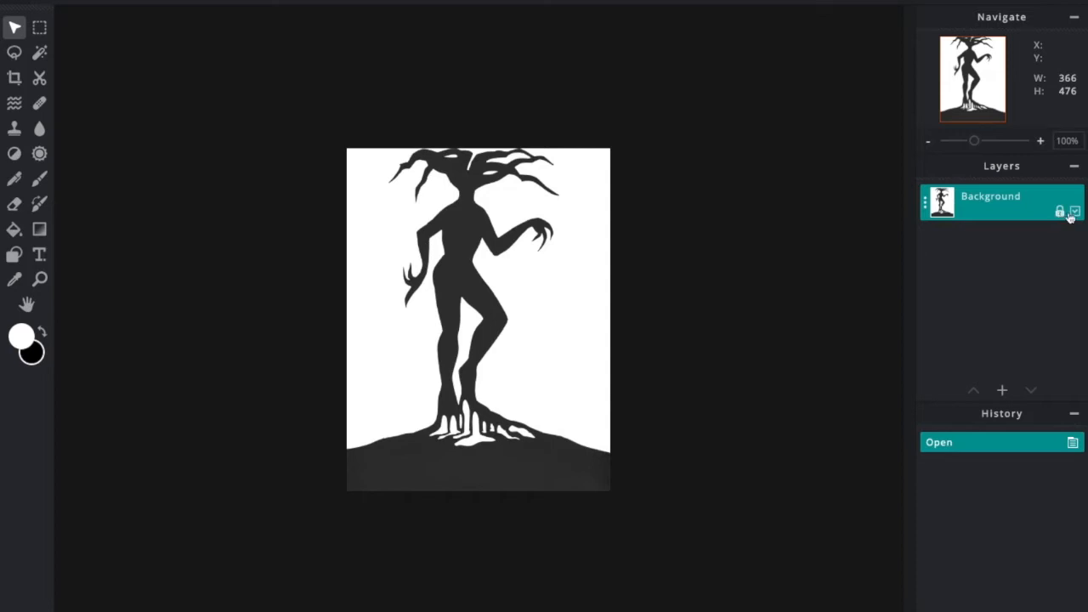
Step: Turn the Background layer's visibility off and back on, and unlock the layer
{"action": "left_click", "coordinate": [1075, 212]}
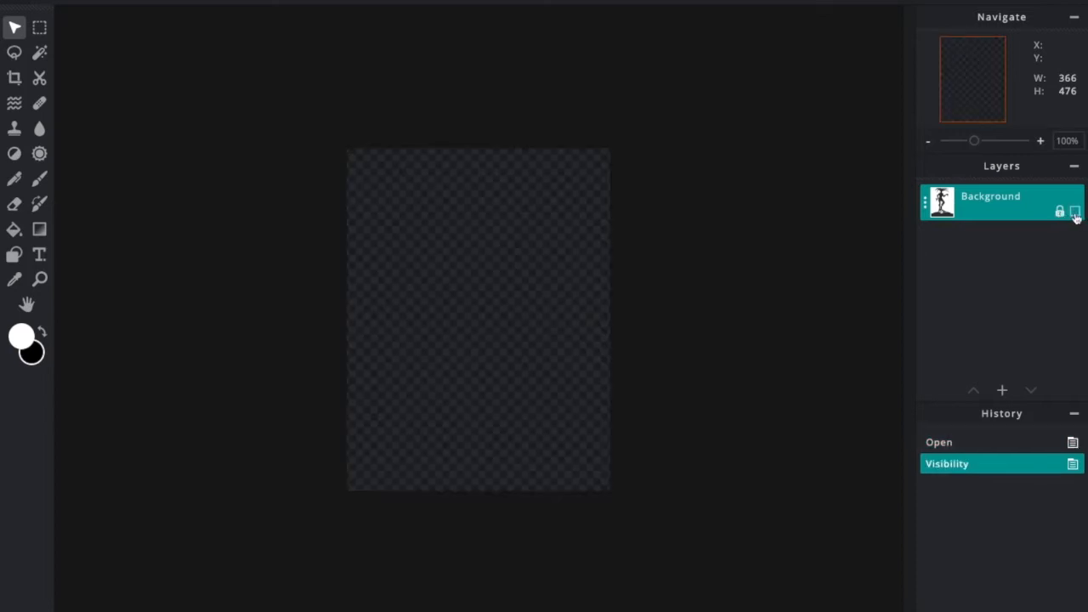
{"action": "left_click", "coordinate": [1074, 212]}
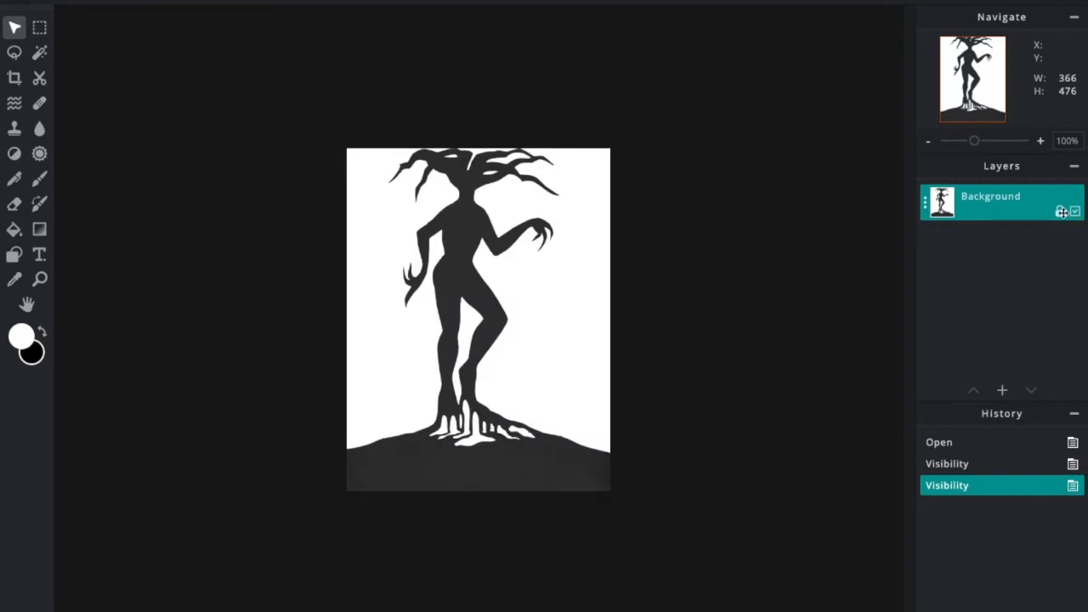
{"action": "left_click", "coordinate": [1062, 212]}
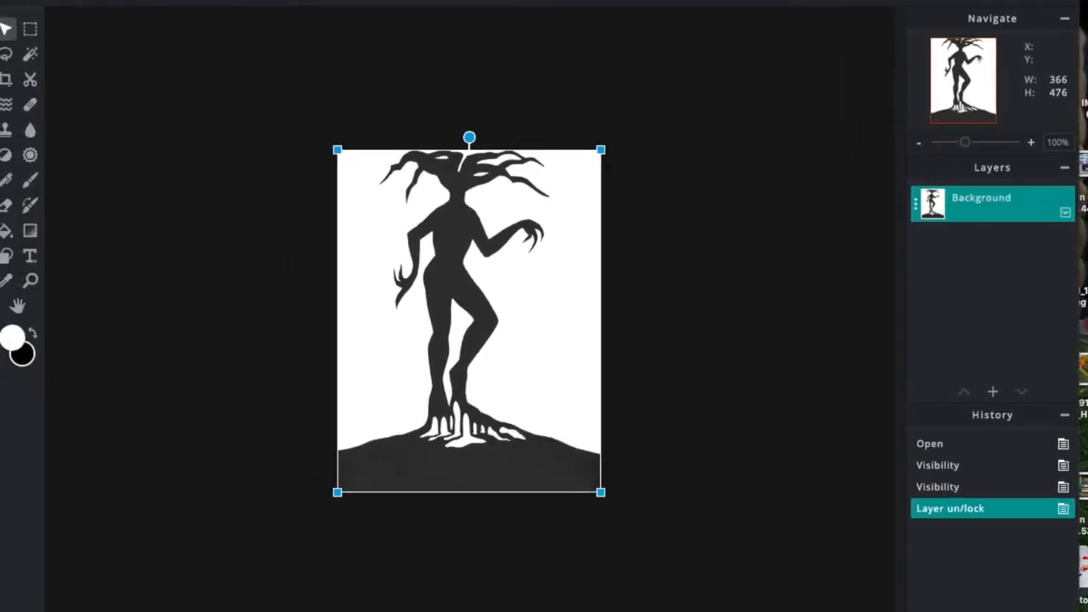
Step: Add the autumn yard photo to the current document as a layer and place it below the Background layer
{"action": "left_click_drag", "start_coordinate": [1087, 425], "coordinate": [763, 310]}
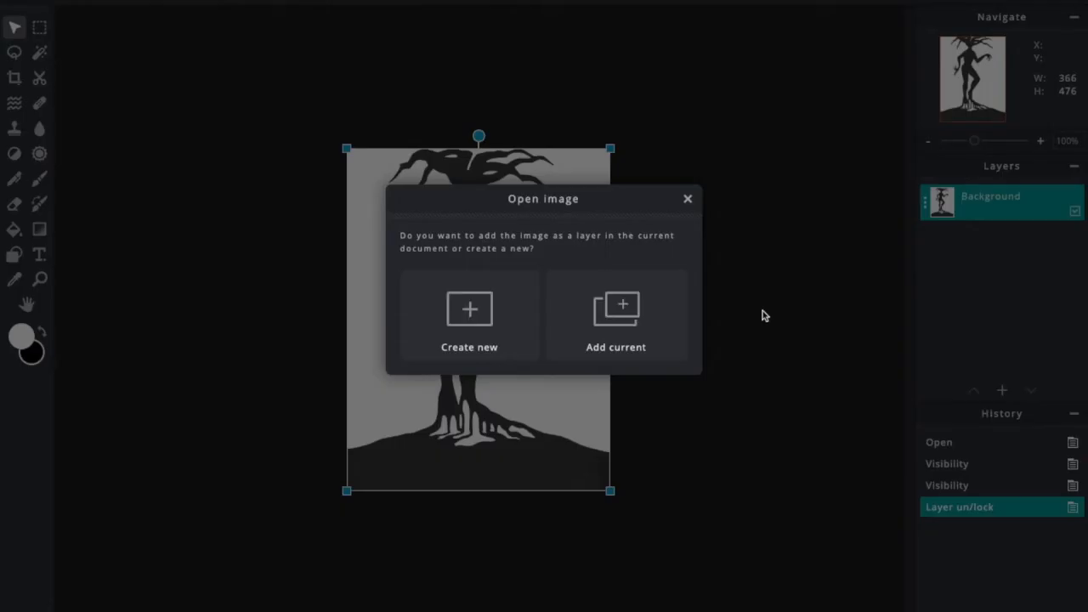
{"action": "left_click", "coordinate": [630, 321]}
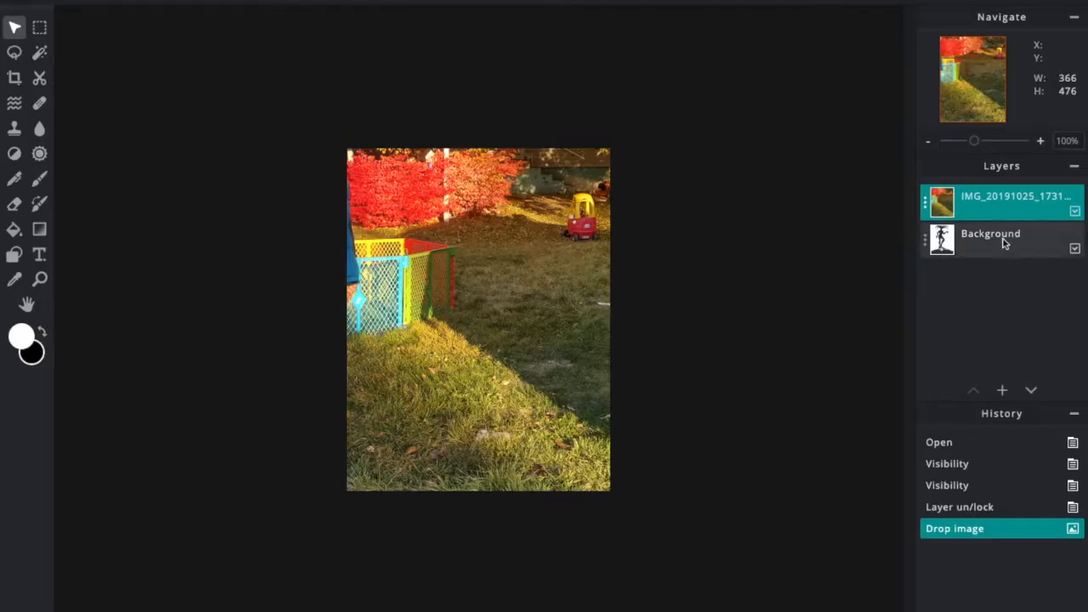
{"action": "left_click_drag", "start_coordinate": [1003, 204], "coordinate": [1006, 275]}
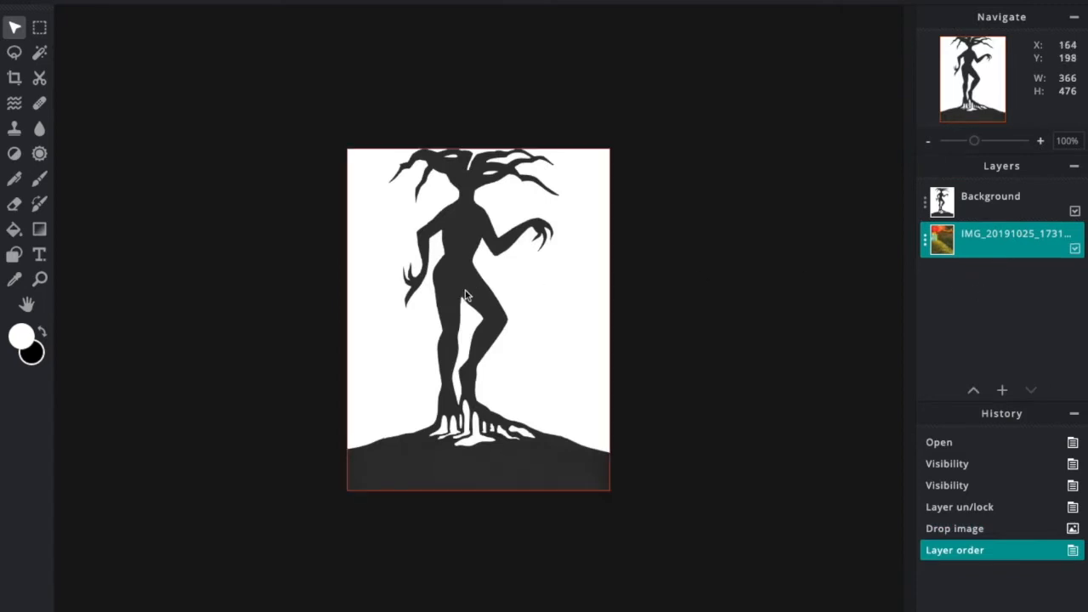
Step: Select the dark tree-figure silhouette on the Background layer with Wand Select and convert the selection to a mask
{"action": "left_click", "coordinate": [944, 201]}
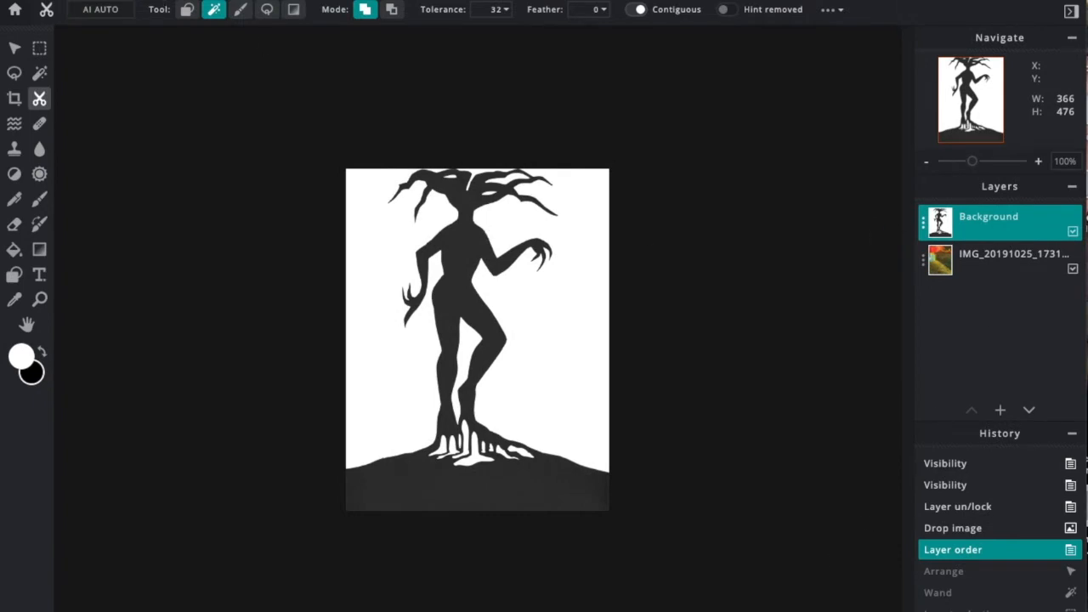
{"action": "left_click", "coordinate": [39, 75]}
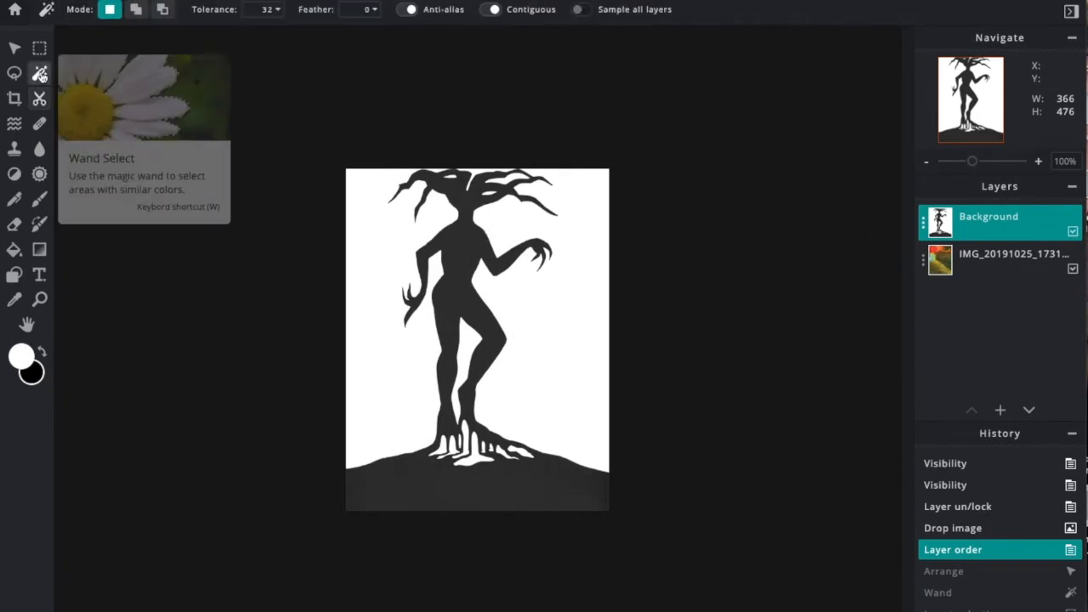
{"action": "left_click", "coordinate": [456, 254]}
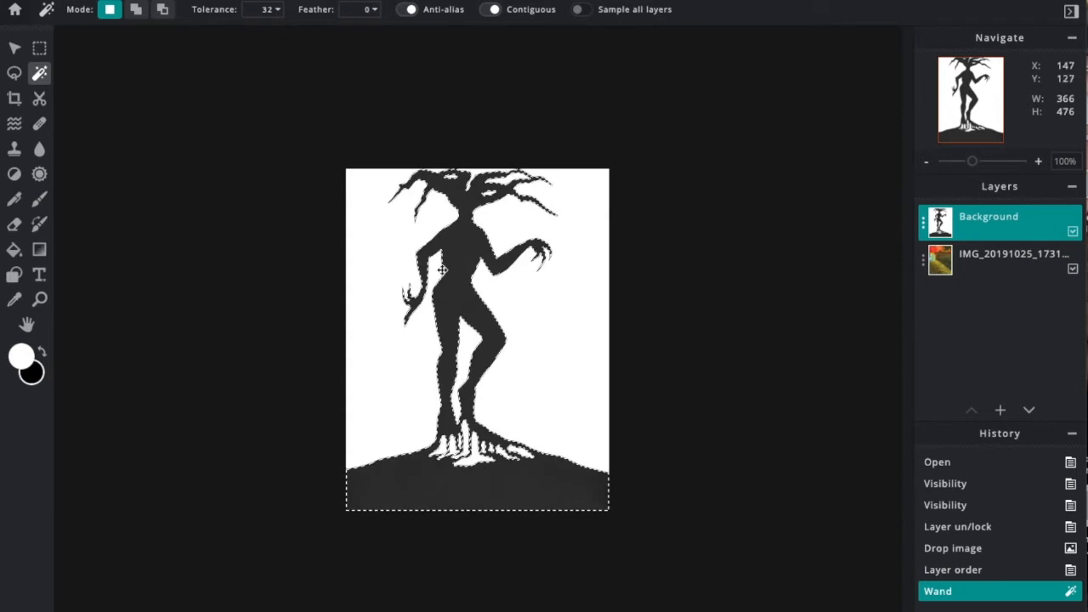
{"action": "left_click", "coordinate": [185, 1]}
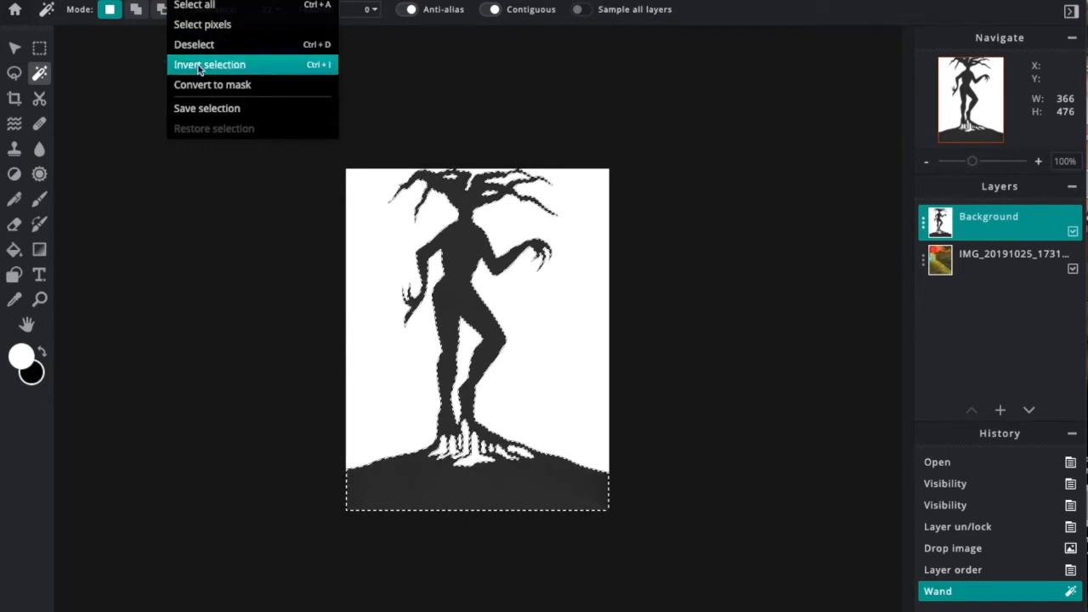
{"action": "left_click", "coordinate": [206, 90]}
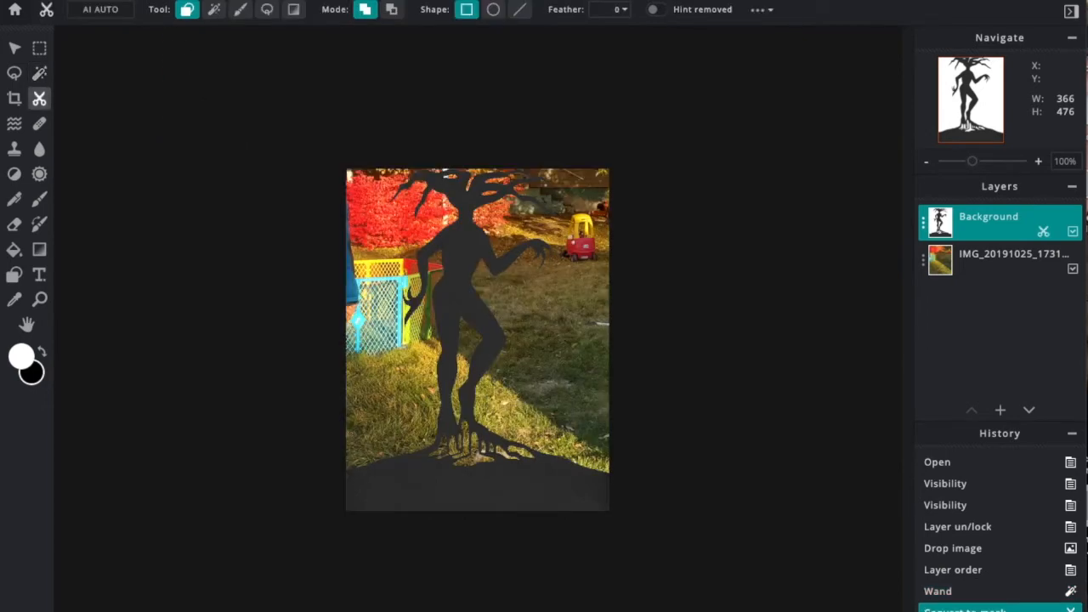
Step: Invert the Background layer's mask to reveal the photo through the tree figure
{"action": "left_click", "coordinate": [141, 1]}
{"action": "mouse_move", "coordinate": [169, 342]}
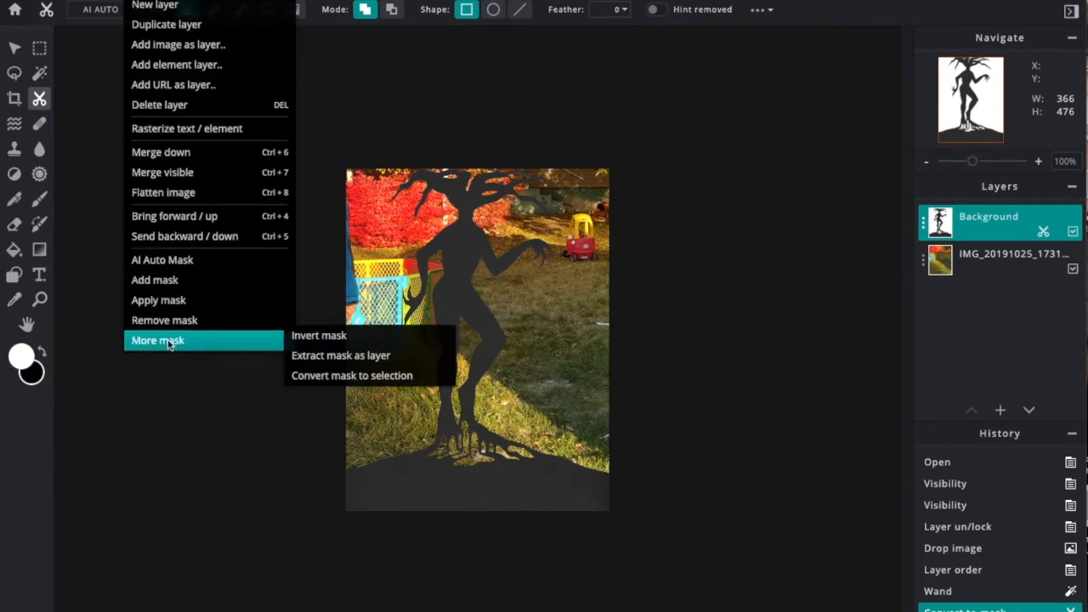
{"action": "left_click", "coordinate": [347, 344]}
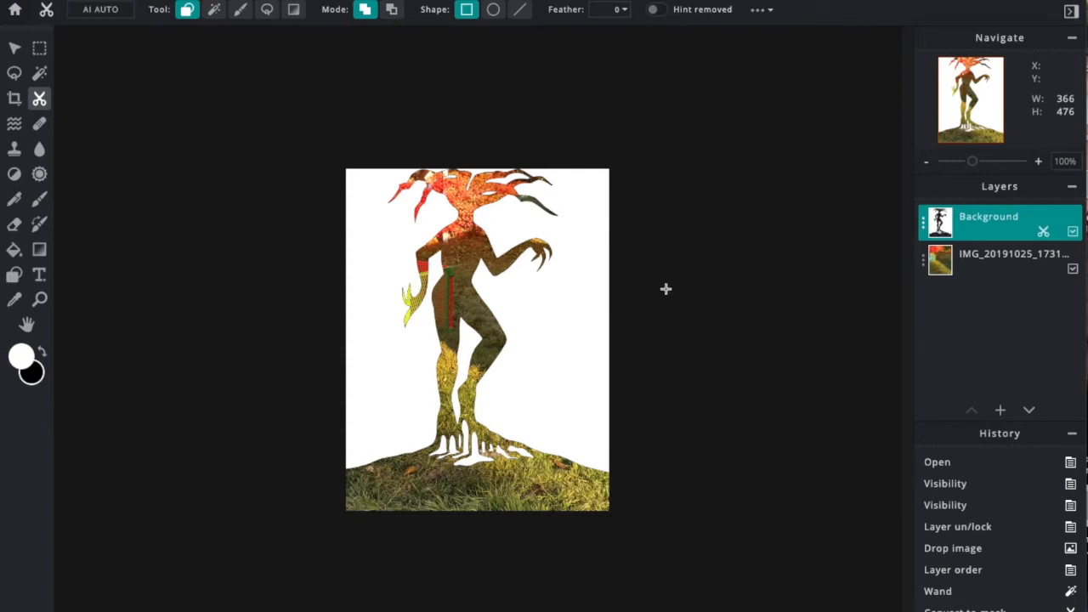
Step: Temporarily hide the Background layer, reposition the photo to left -495 and top -171, and show the Background layer again
{"action": "left_click", "coordinate": [14, 49]}
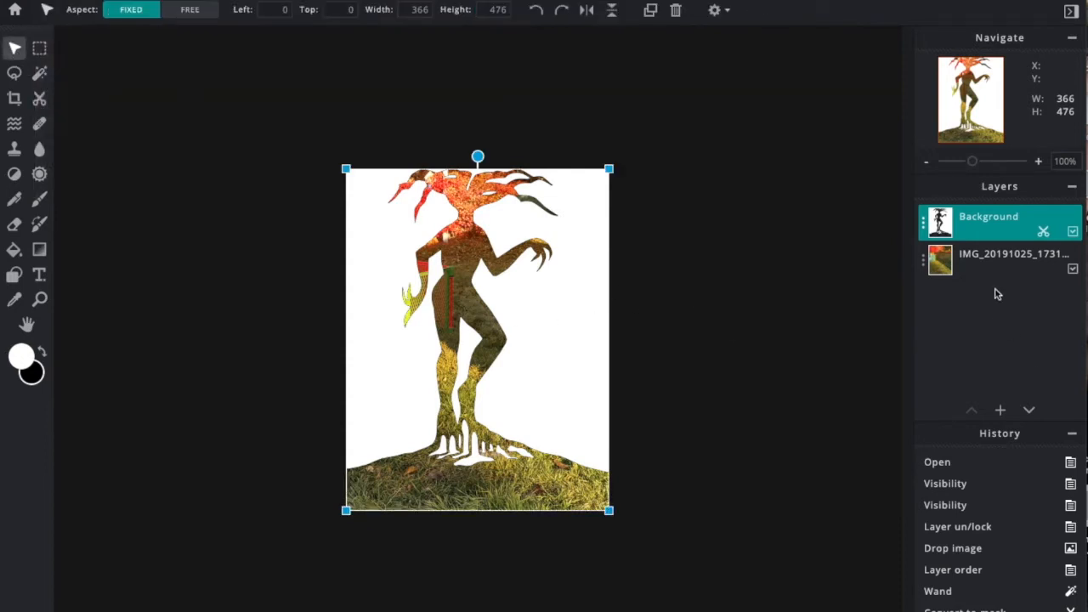
{"action": "left_click", "coordinate": [1009, 272]}
{"action": "left_click_drag", "start_coordinate": [475, 291], "coordinate": [473, 326]}
{"action": "mouse_move", "coordinate": [541, 484]}
{"action": "left_mouse_down"}
{"action": "mouse_move", "coordinate": [512, 483]}
{"action": "mouse_move", "coordinate": [541, 484]}
{"action": "left_mouse_up"}
{"action": "left_click", "coordinate": [1073, 232]}
{"action": "left_click", "coordinate": [1073, 232]}
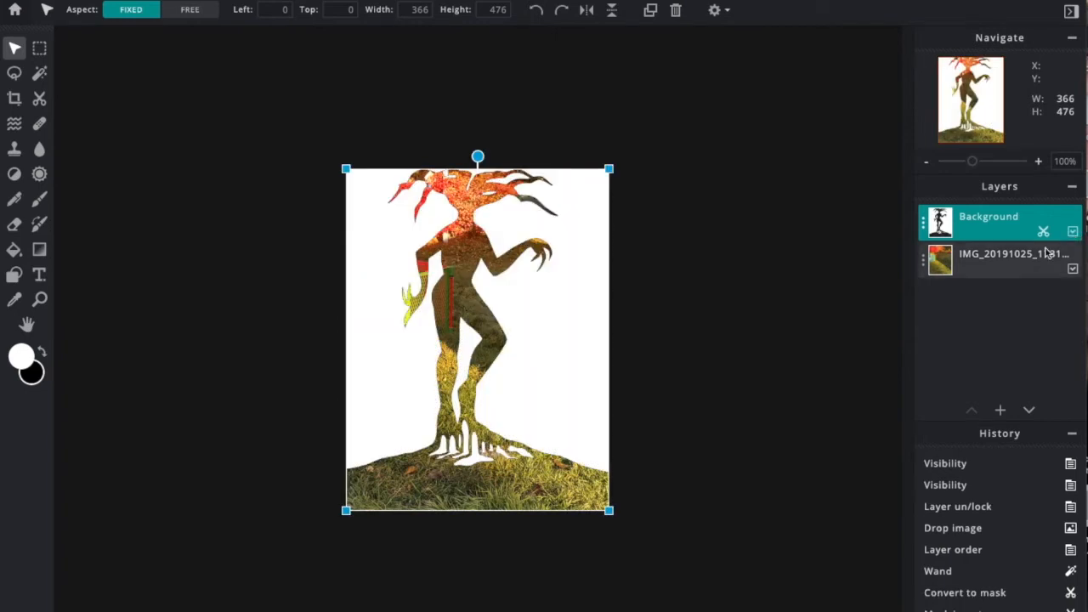
{"action": "left_click", "coordinate": [1073, 232]}
{"action": "left_click", "coordinate": [1037, 257]}
{"action": "left_click_drag", "start_coordinate": [464, 281], "coordinate": [433, 329]}
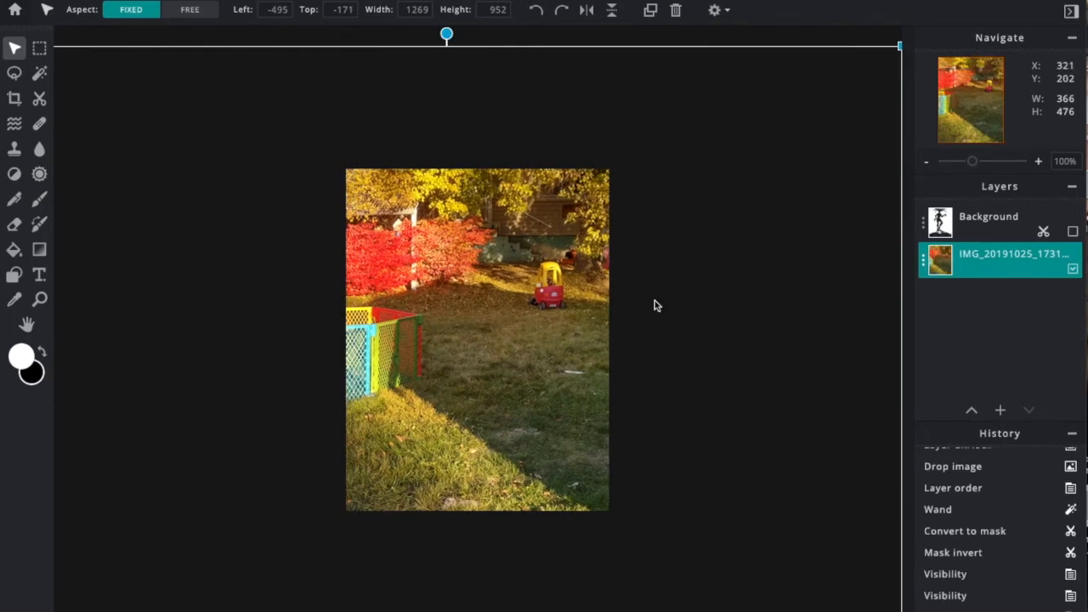
{"action": "left_click", "coordinate": [1073, 233]}
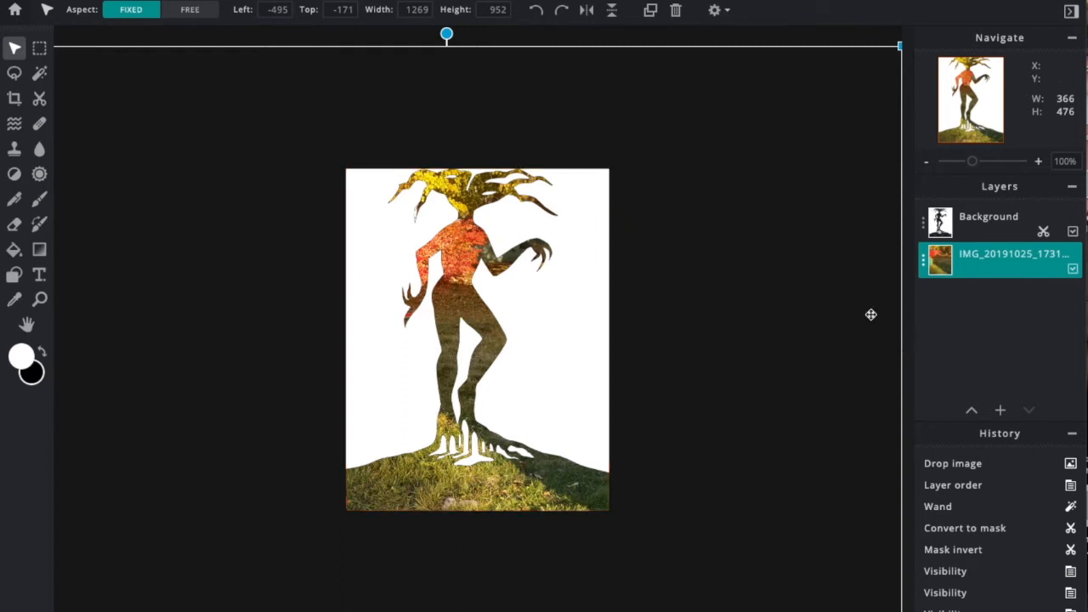
Step: Nudge the photo's position behind the mask and return the Background layer to left 0
{"action": "left_click", "coordinate": [551, 478]}
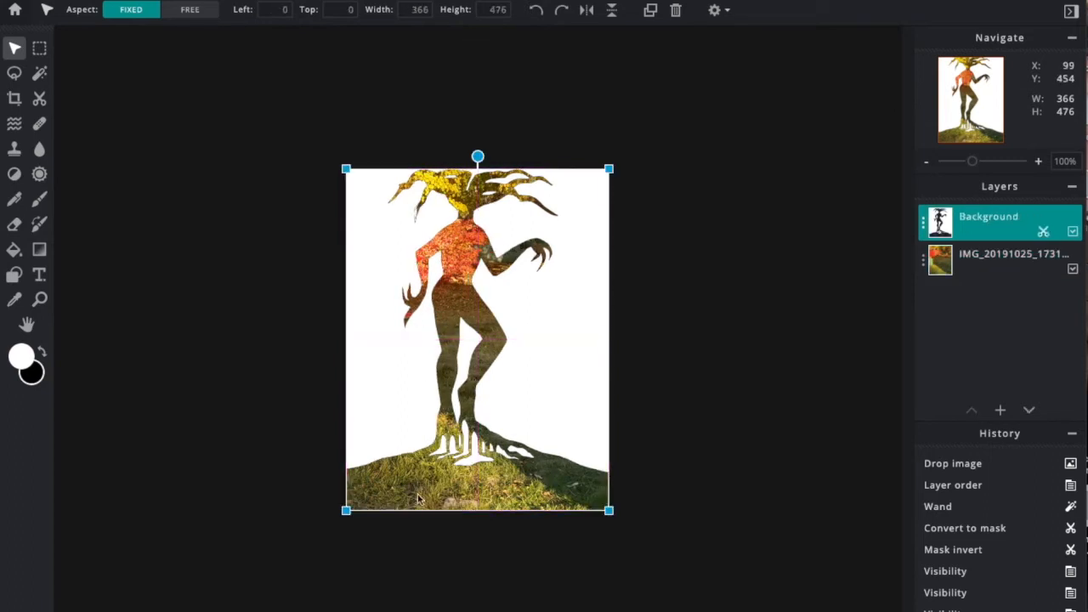
{"action": "left_click", "coordinate": [1009, 259]}
{"action": "mouse_move", "coordinate": [429, 493]}
{"action": "left_mouse_down"}
{"action": "mouse_move", "coordinate": [415, 487]}
{"action": "mouse_move", "coordinate": [446, 485]}
{"action": "left_mouse_up"}
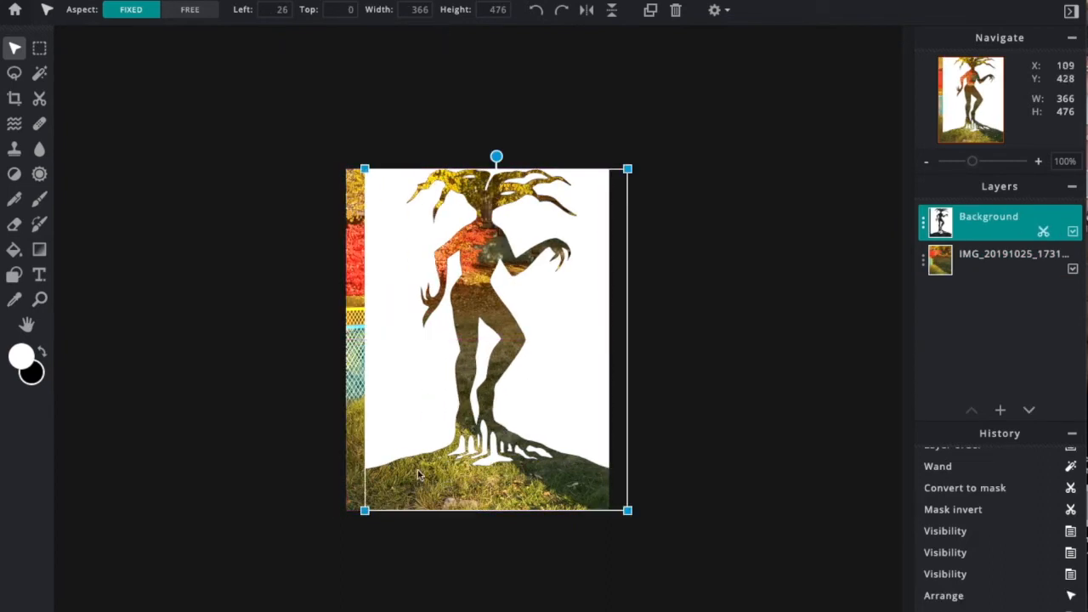
{"action": "left_click_drag", "start_coordinate": [350, 409], "coordinate": [341, 416]}
{"action": "left_click_drag", "start_coordinate": [556, 341], "coordinate": [538, 348]}
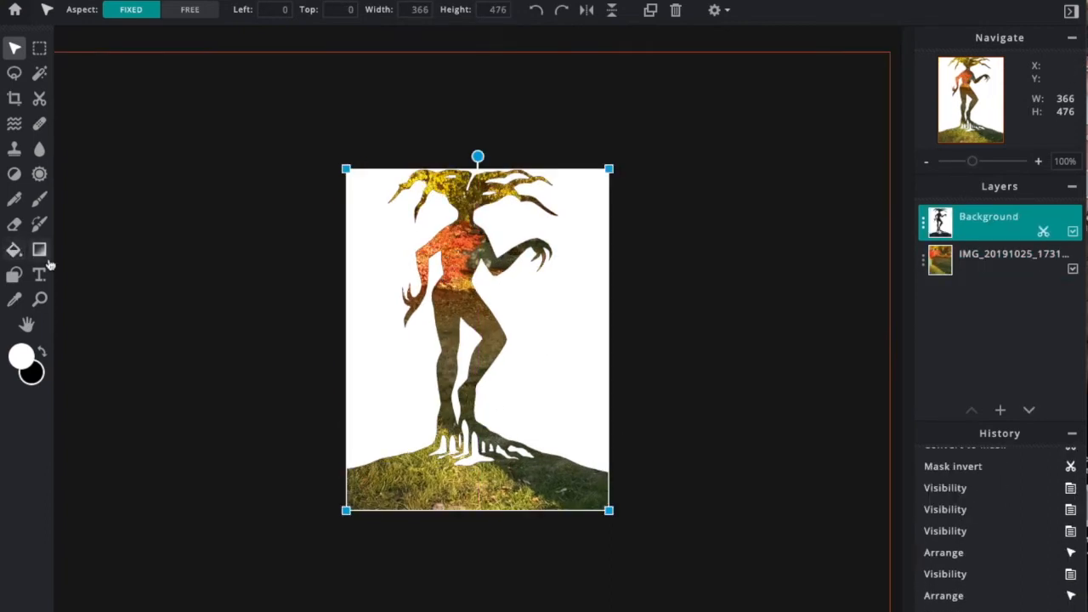
Step: Choose the grey-blue-black gradient preset for the Gradient tool and shift its grey stop slightly inward
{"action": "left_click", "coordinate": [39, 249]}
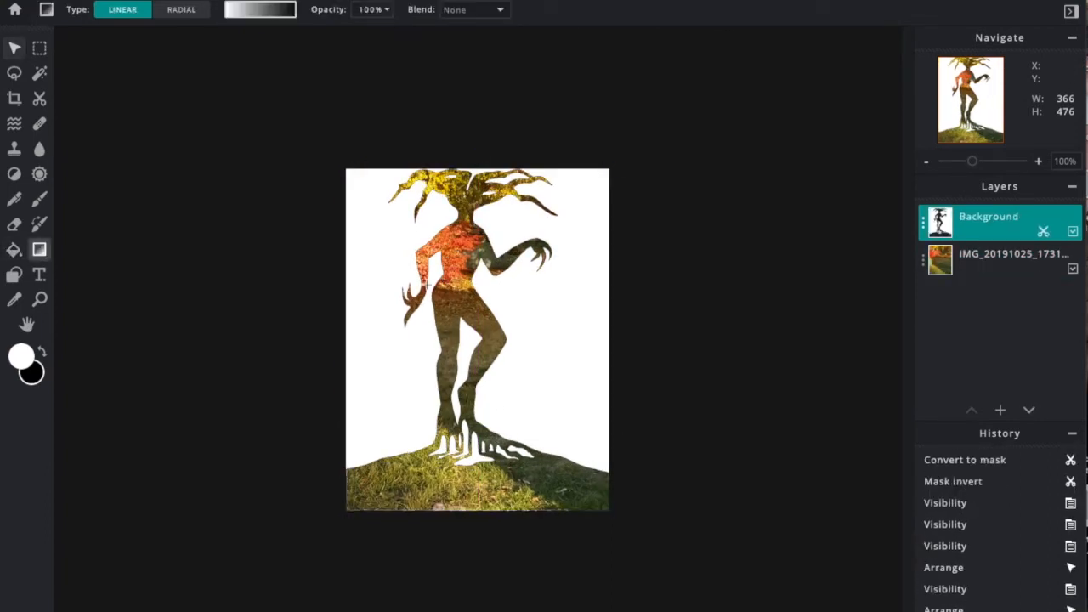
{"action": "left_click", "coordinate": [294, 14]}
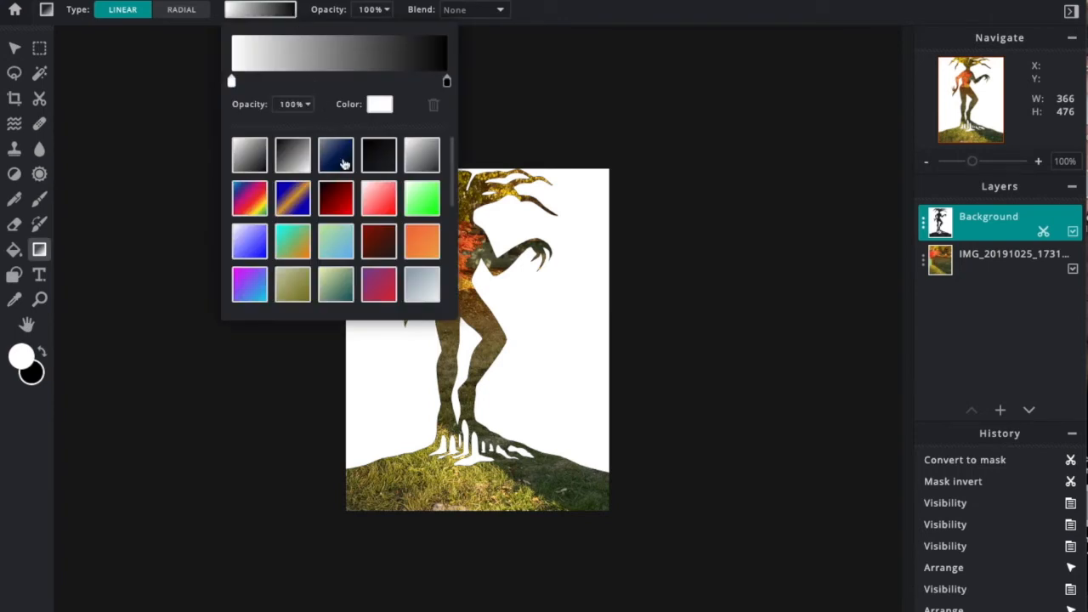
{"action": "left_click", "coordinate": [336, 155]}
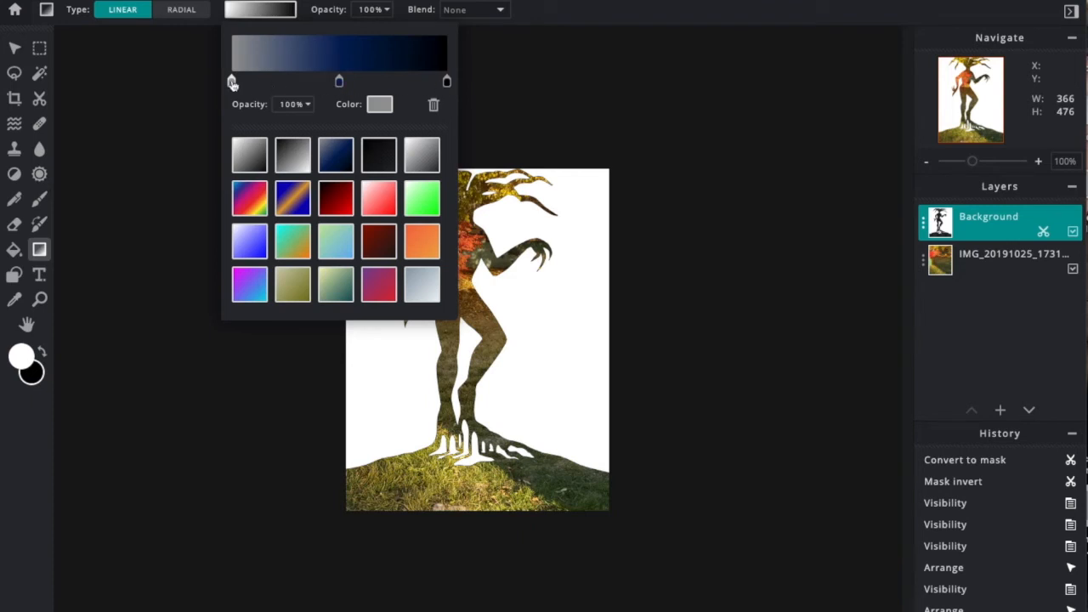
{"action": "left_click_drag", "start_coordinate": [231, 83], "coordinate": [254, 83]}
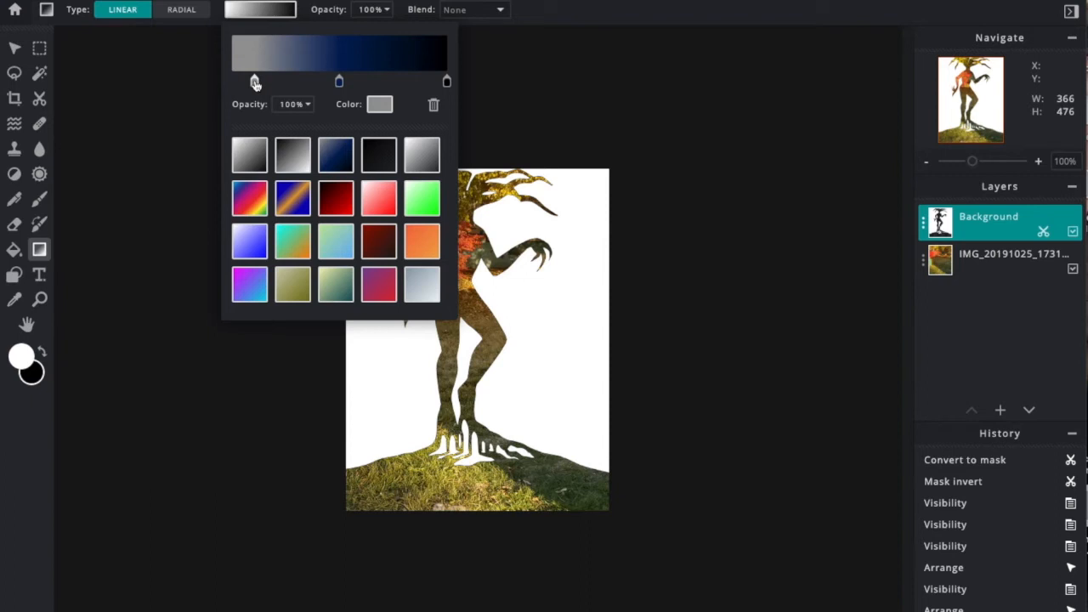
Step: Set the gradient's middle blue stop to #03266D
{"action": "left_click", "coordinate": [339, 81]}
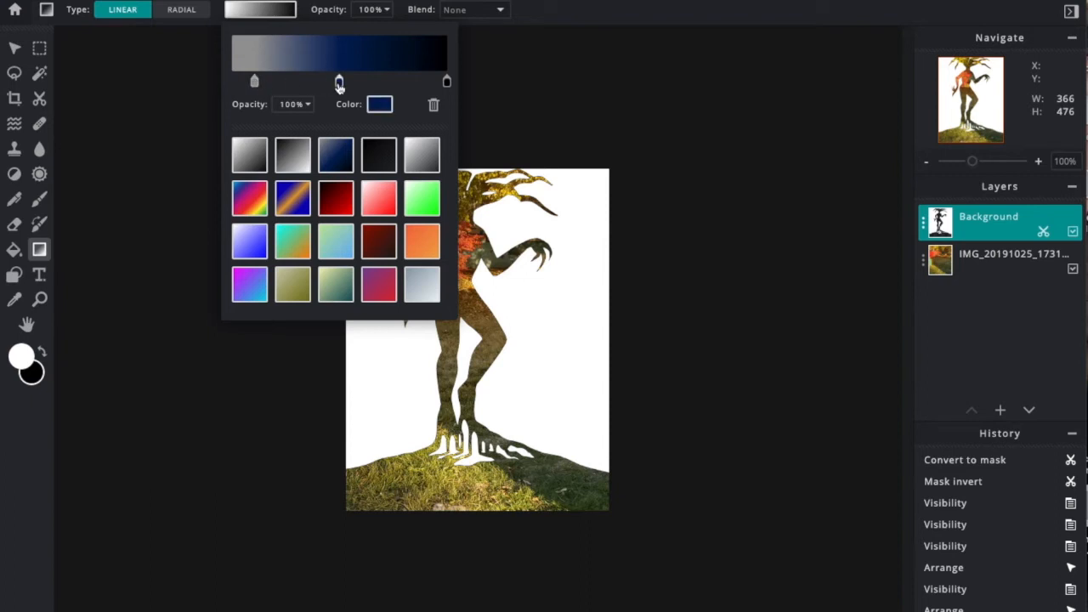
{"action": "left_click", "coordinate": [384, 108]}
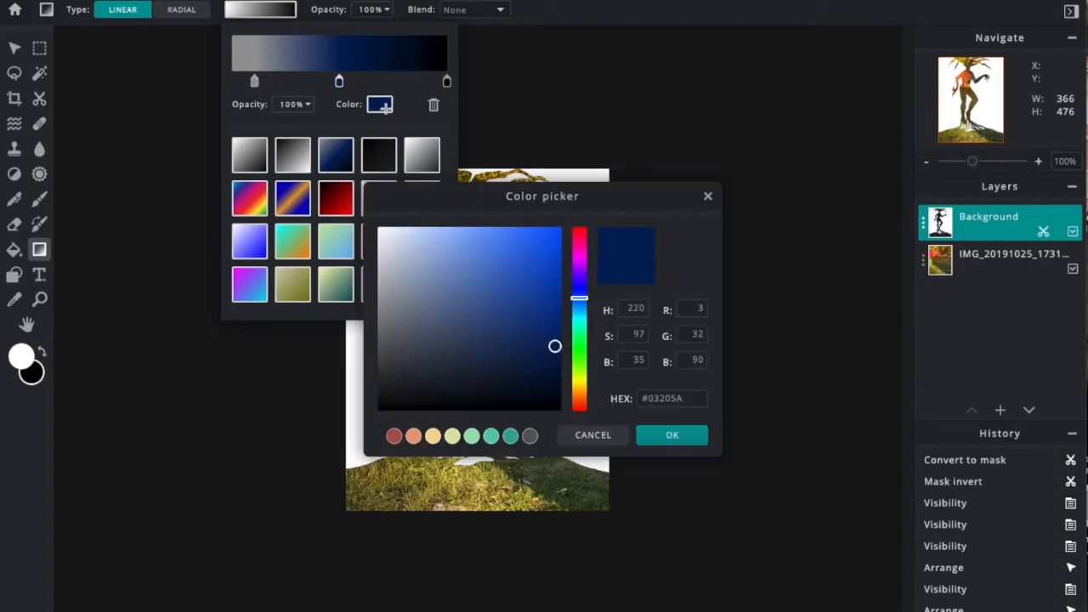
{"action": "left_click", "coordinate": [556, 332]}
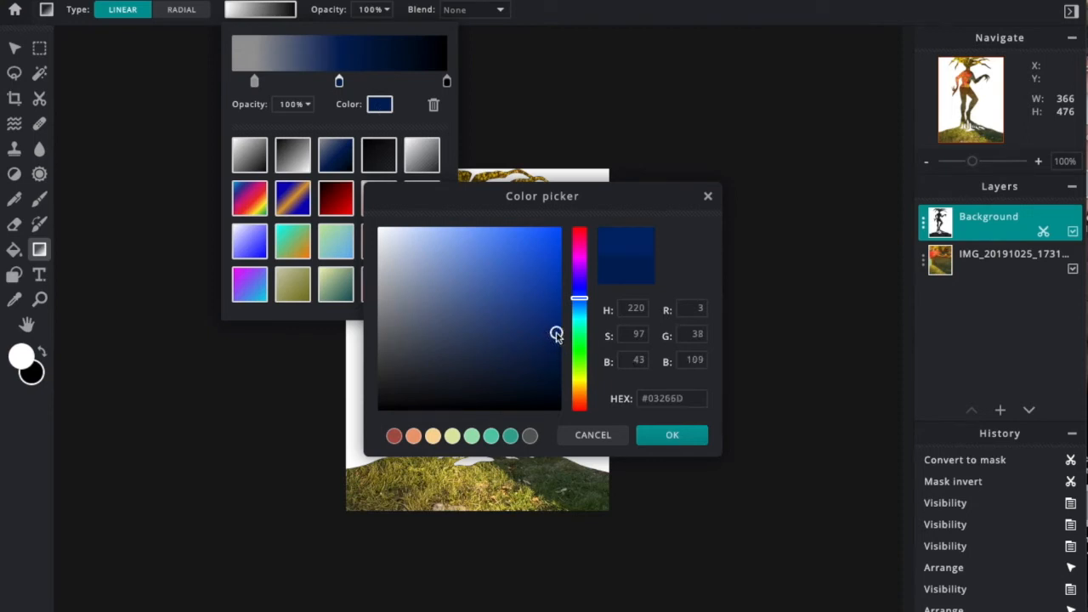
{"action": "left_click", "coordinate": [653, 444]}
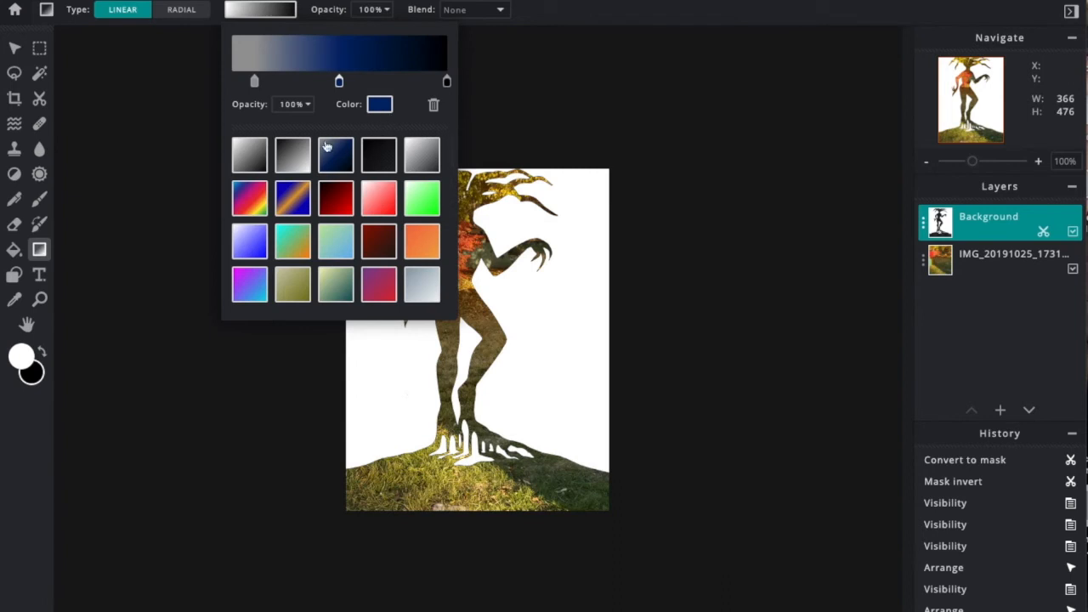
{"action": "left_click", "coordinate": [603, 81]}
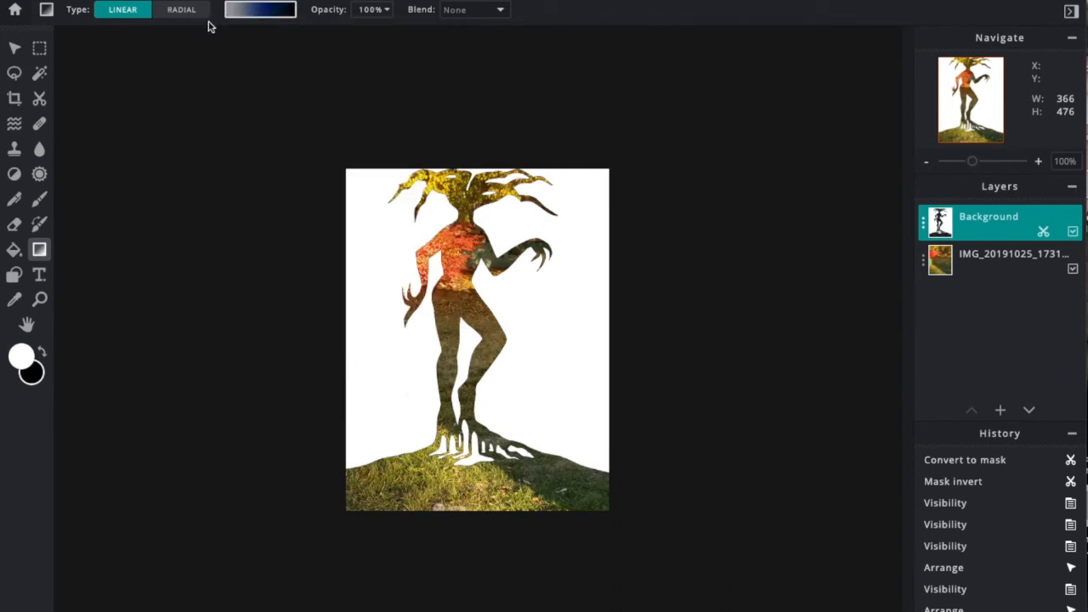
Step: Draw a radial gradient on the Background layer from the figure's waist past the canvas's upper-left corner, redrawing it to adjust the glow
{"action": "left_click", "coordinate": [181, 17]}
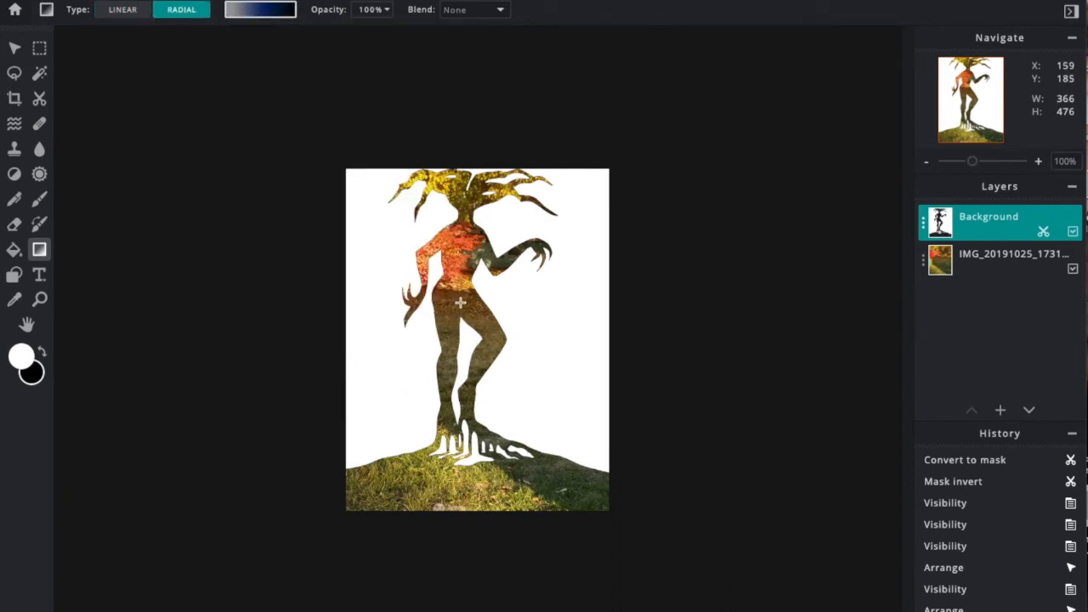
{"action": "left_click_drag", "start_coordinate": [457, 299], "coordinate": [342, 161]}
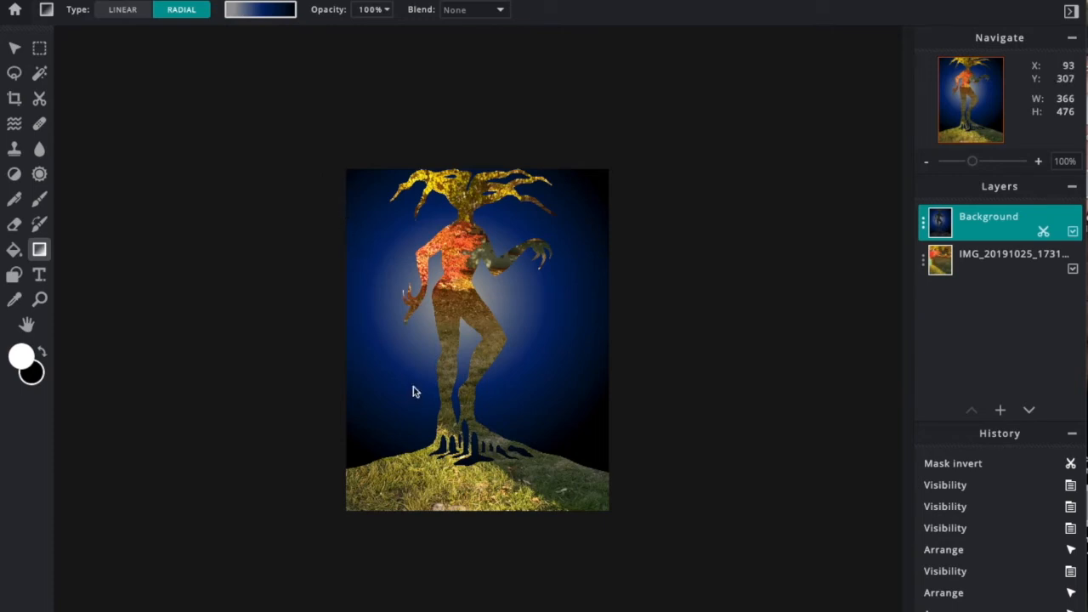
{"action": "left_click_drag", "start_coordinate": [453, 280], "coordinate": [307, 128]}
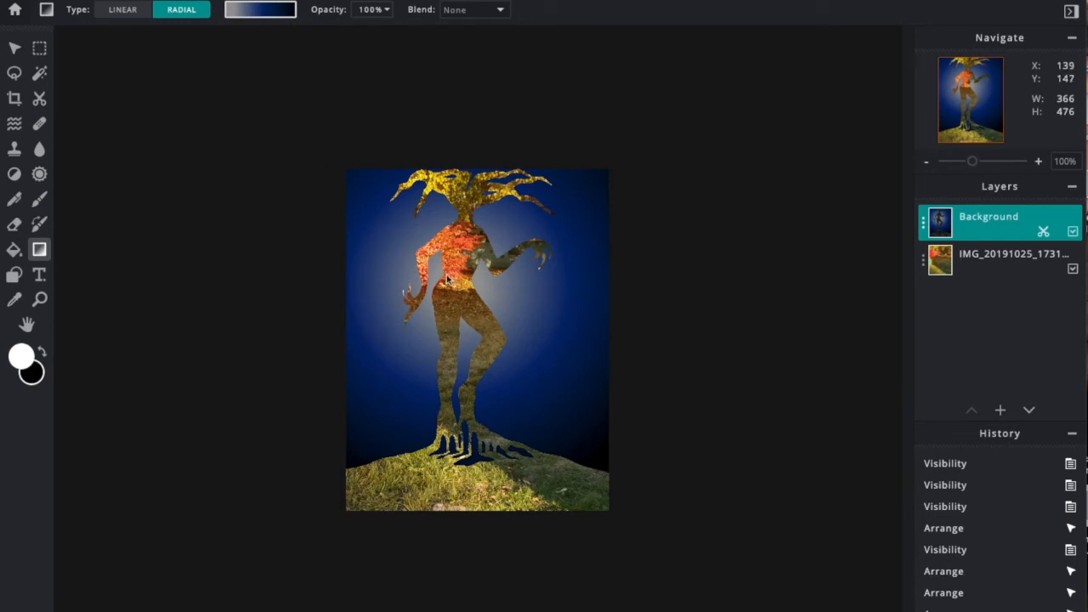
{"action": "left_click_drag", "start_coordinate": [456, 287], "coordinate": [367, 185]}
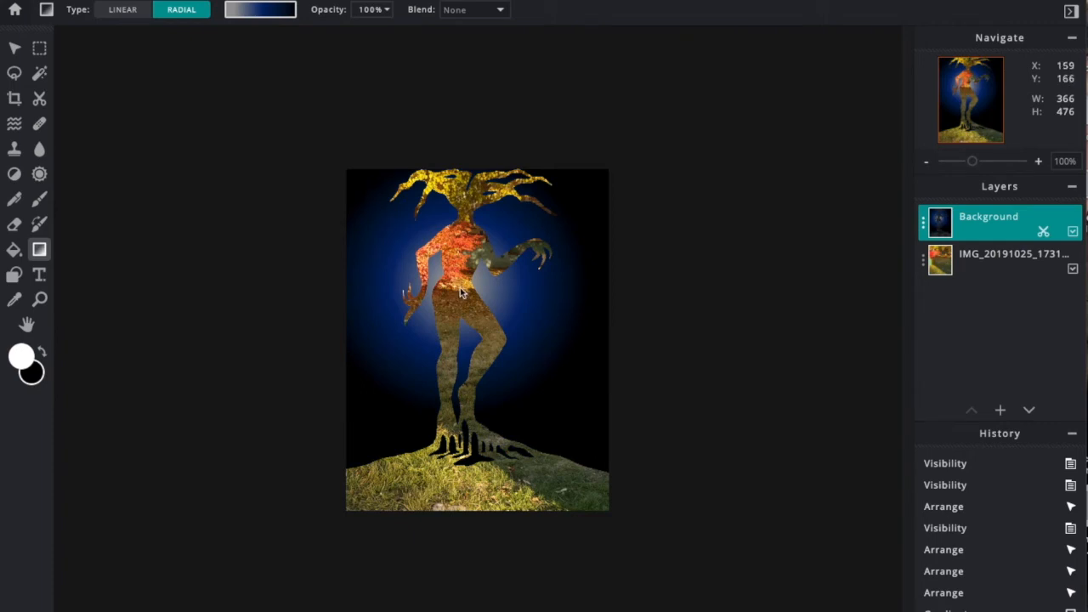
{"action": "left_click_drag", "start_coordinate": [460, 287], "coordinate": [333, 155]}
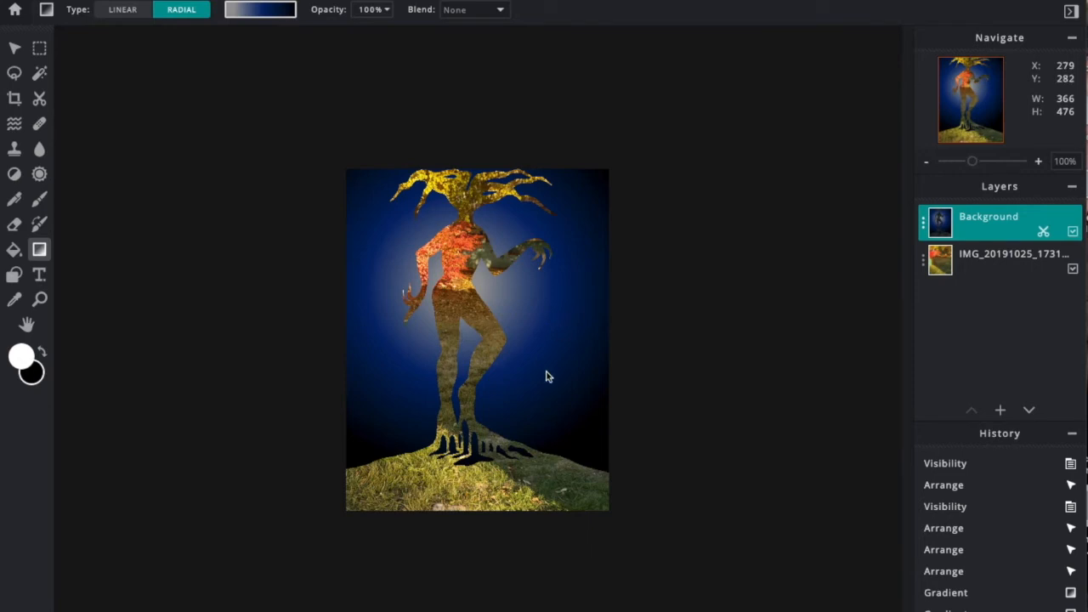
Step: Shift the autumn photo layer behind the mask so yellow foliage fills more of the figure's upper body
{"action": "left_click", "coordinate": [990, 259]}
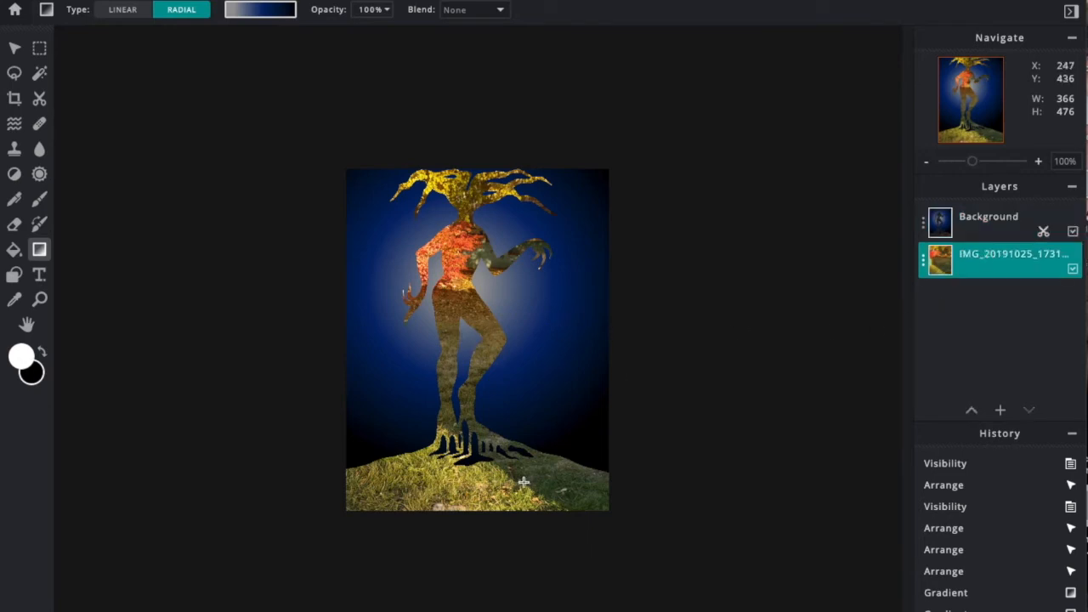
{"action": "key", "text": "v"}
{"action": "left_click_drag", "start_coordinate": [872, 230], "coordinate": [862, 267]}
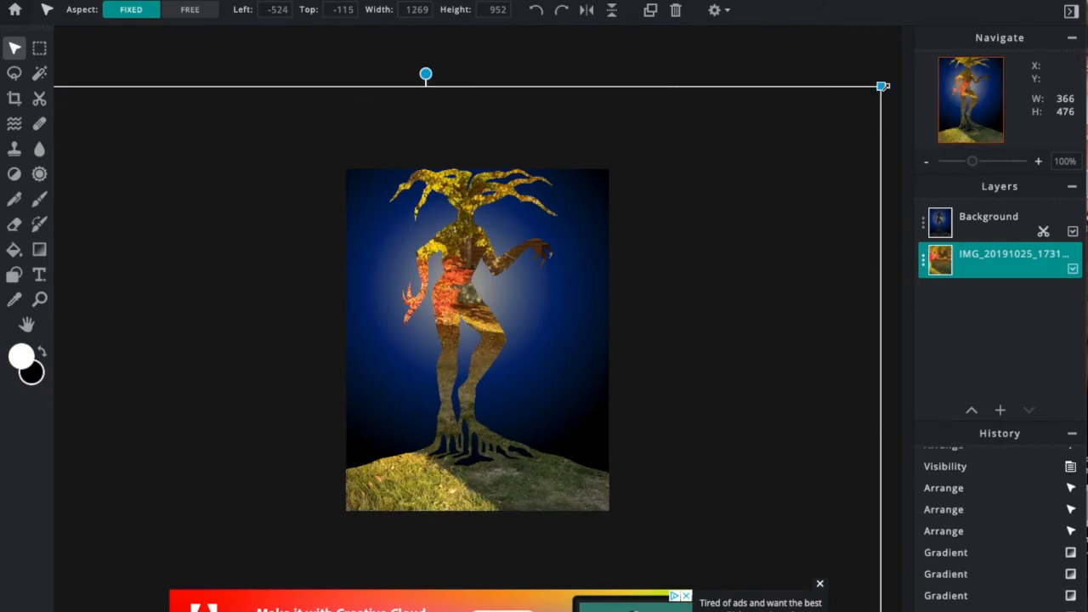
Step: Free-transform the photo layer, scaling it down to 1107 by 842 px and repositioning it behind the figure
{"action": "left_click", "coordinate": [140, 1]}
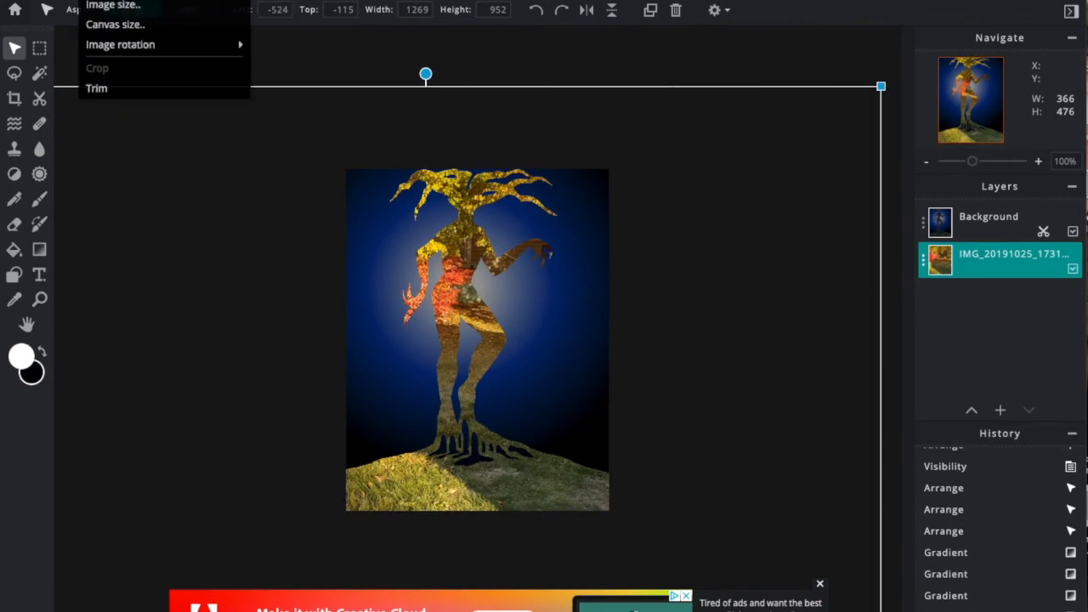
{"action": "mouse_move", "coordinate": [101, 174]}
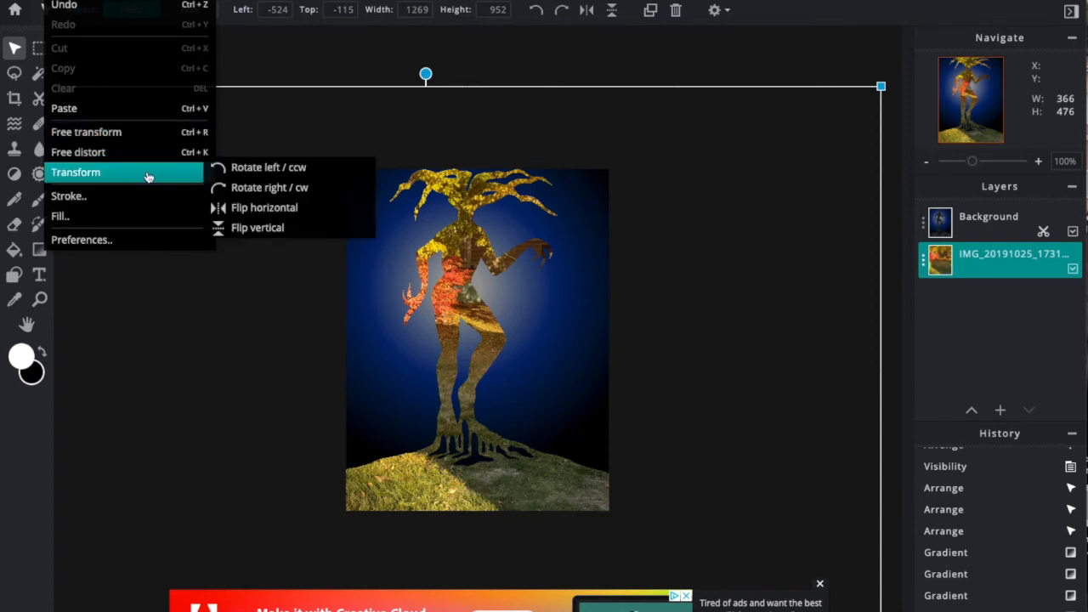
{"action": "left_click", "coordinate": [115, 134]}
{"action": "left_click_drag", "start_coordinate": [879, 73], "coordinate": [884, 121]}
{"action": "mouse_move", "coordinate": [782, 260]}
{"action": "left_mouse_down"}
{"action": "mouse_move", "coordinate": [779, 274]}
{"action": "mouse_move", "coordinate": [807, 235]}
{"action": "left_mouse_up"}
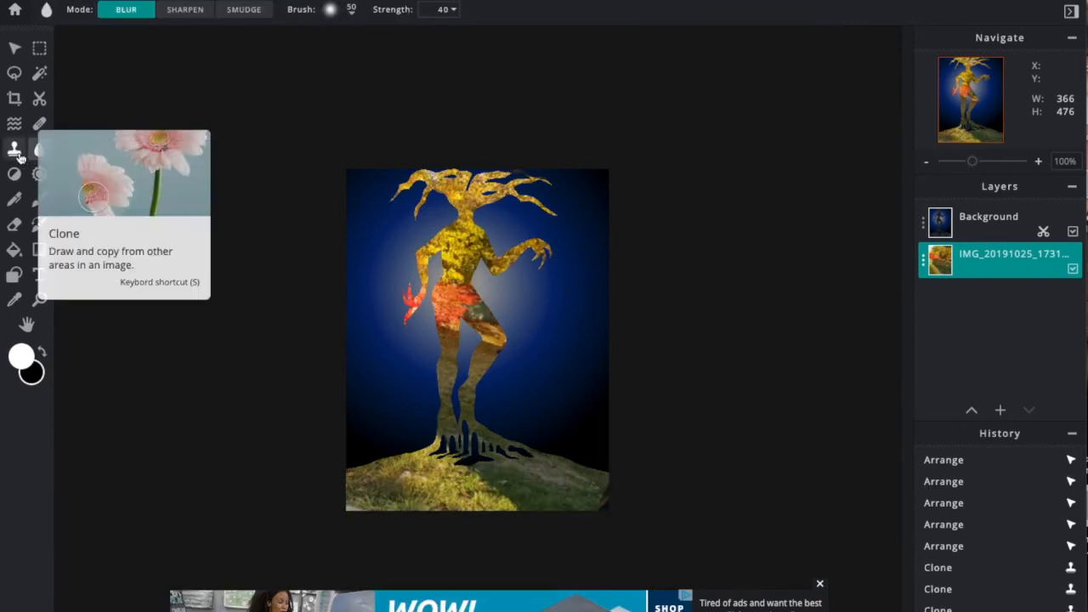
Step: Try cloning red foliage from the figure's hip onto its head and branch hair, and undo the strokes
{"action": "left_click", "coordinate": [14, 149]}
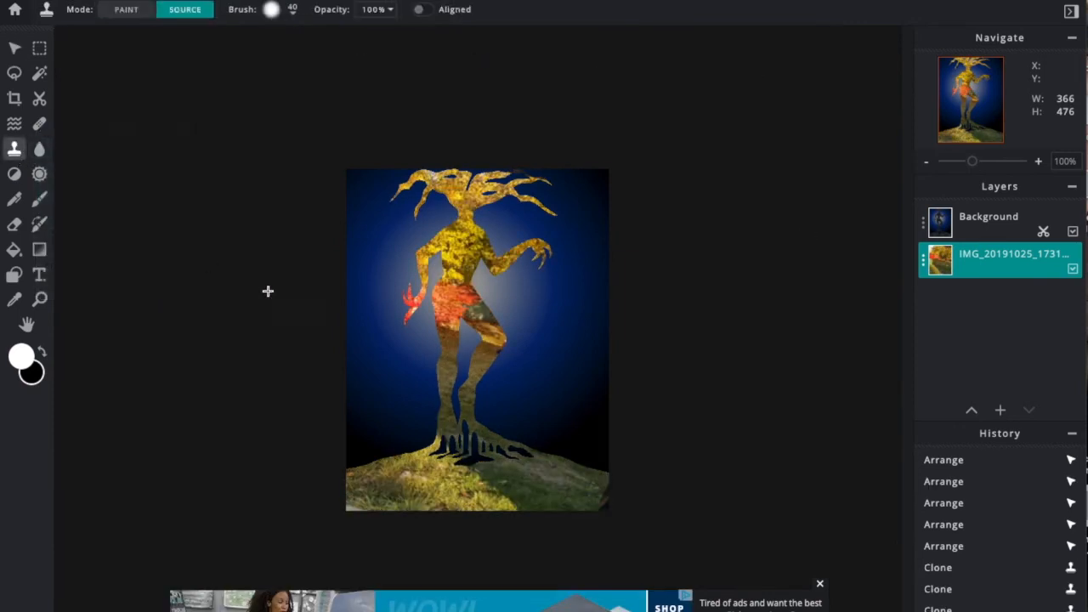
{"action": "left_click", "coordinate": [447, 301]}
{"action": "mouse_move", "coordinate": [463, 166]}
{"action": "left_mouse_down"}
{"action": "mouse_move", "coordinate": [430, 179]}
{"action": "mouse_move", "coordinate": [481, 182]}
{"action": "left_mouse_up"}
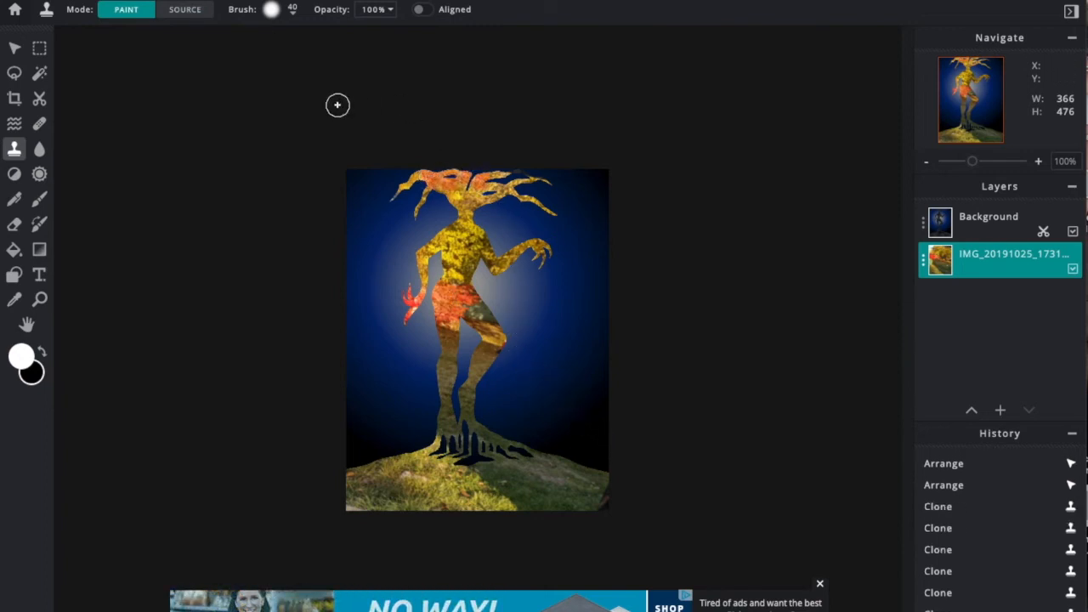
{"action": "key", "text": "ctrl+z"}
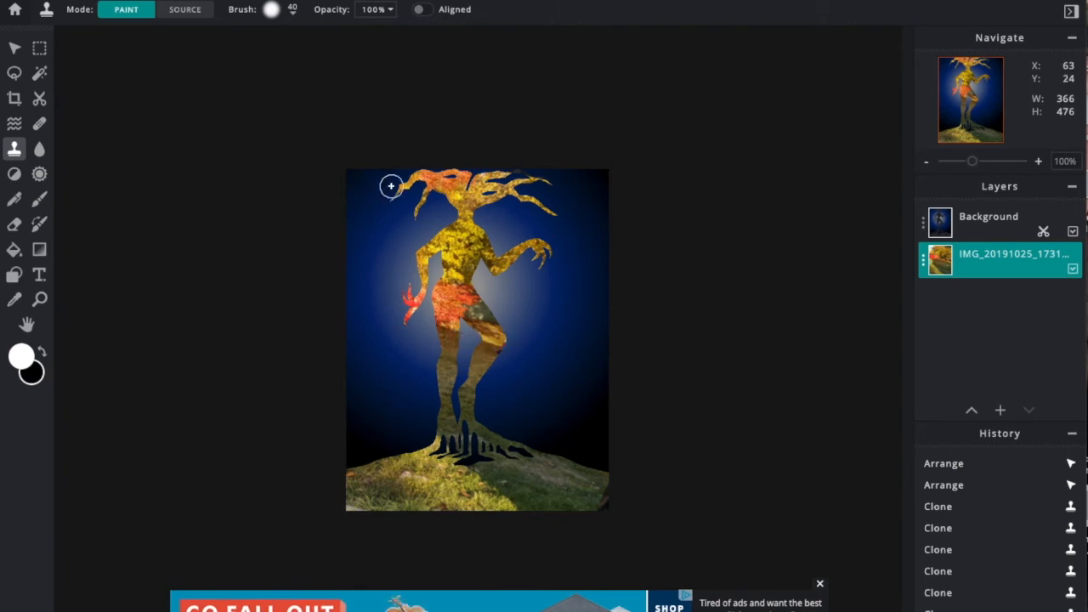
{"action": "key", "text": "ctrl+z"}
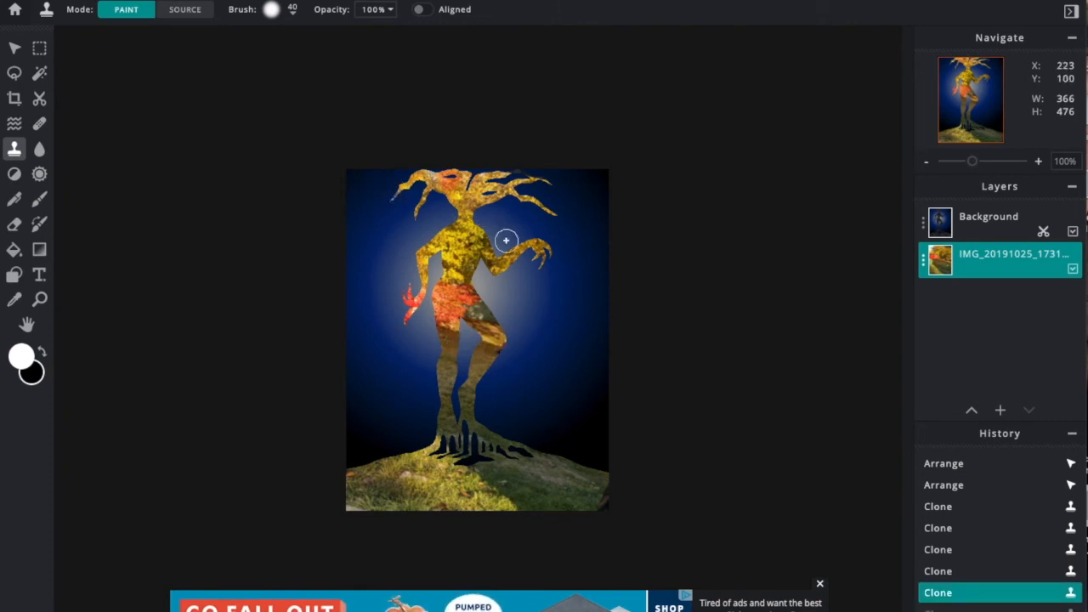
{"action": "key", "text": "ctrl+z"}
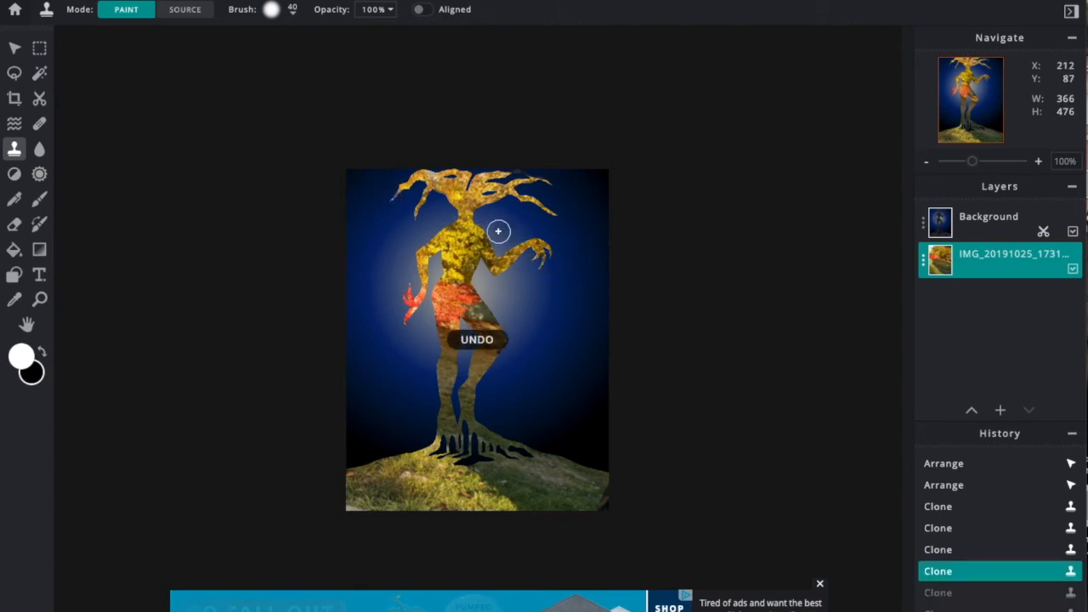
Step: Try a small clone dab of red foliage on the figure's face and undo it
{"action": "left_click", "coordinate": [475, 193]}
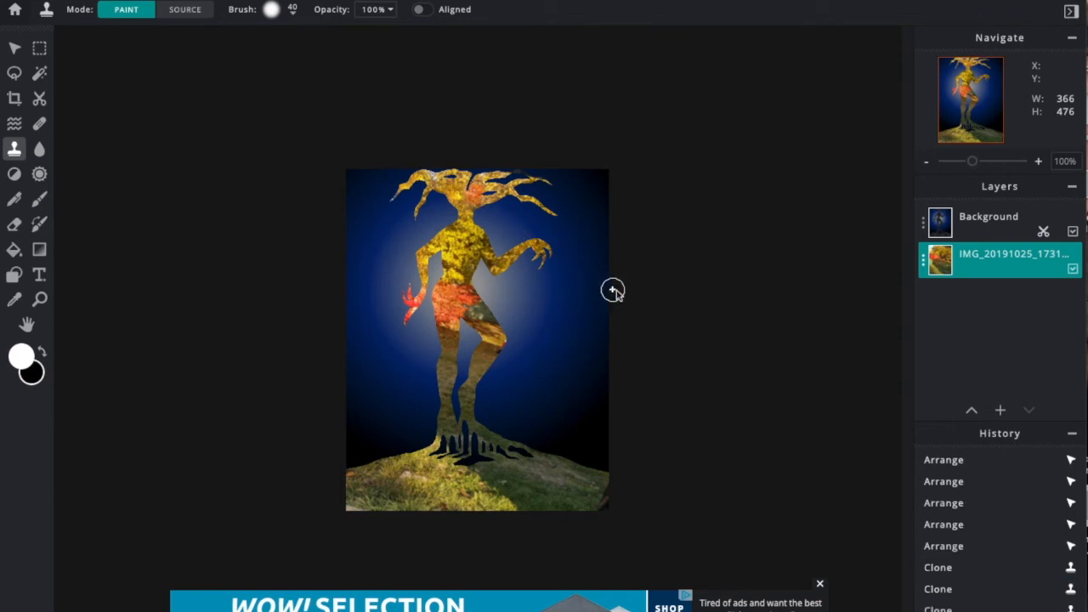
{"action": "left_click", "coordinate": [473, 192]}
{"action": "key", "text": "ctrl+z"}
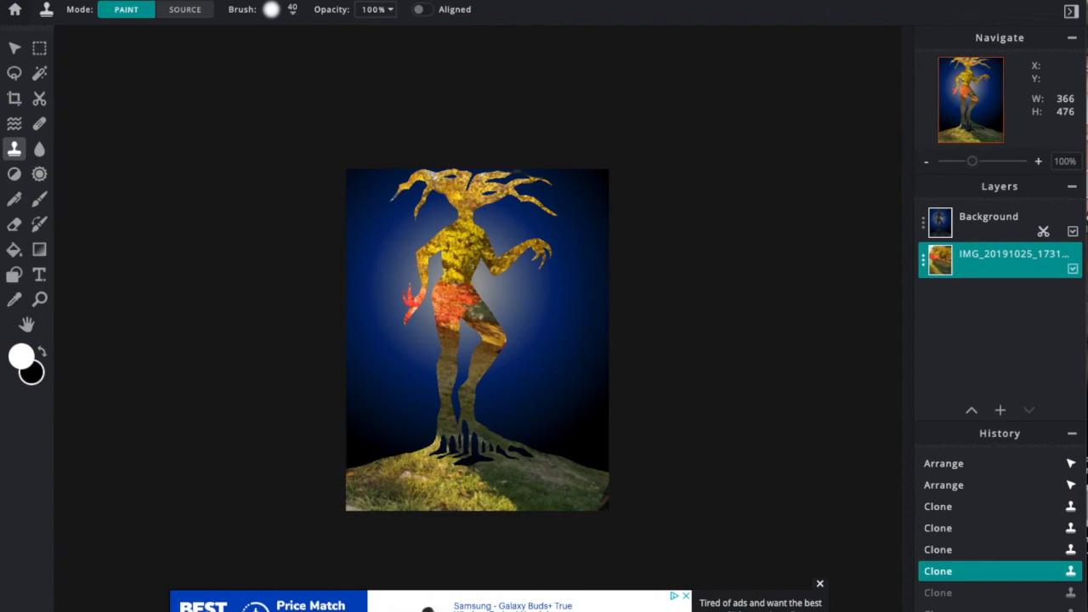
Step: Save the composite as a JPG file named "silhouette layers" and download it
{"action": "left_click", "coordinate": [27, 1]}
{"action": "left_click", "coordinate": [34, 109]}
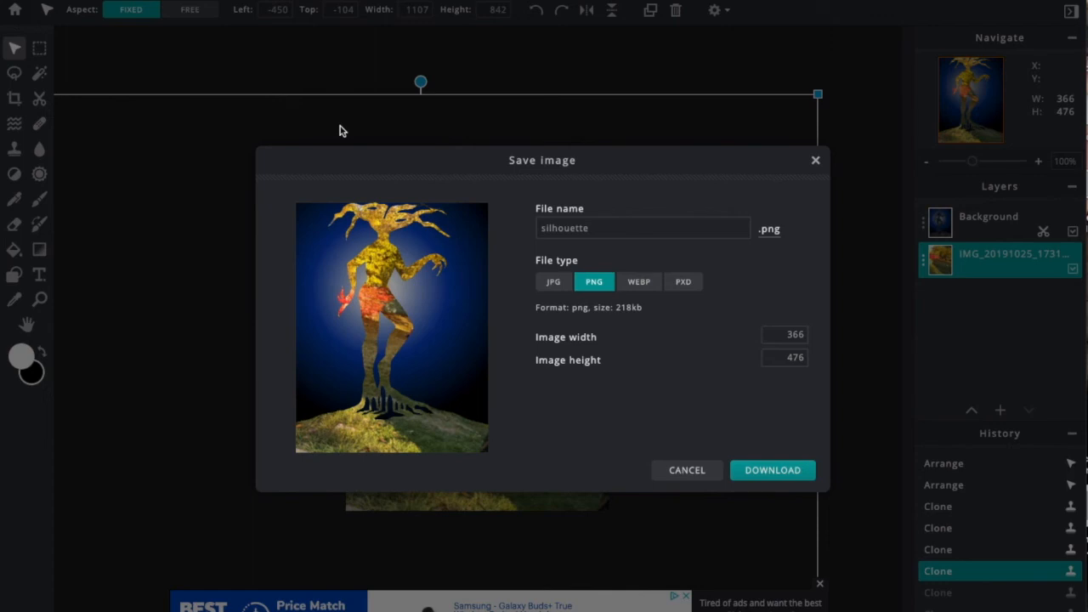
{"action": "left_click", "coordinate": [550, 285]}
{"action": "left_click", "coordinate": [601, 227]}
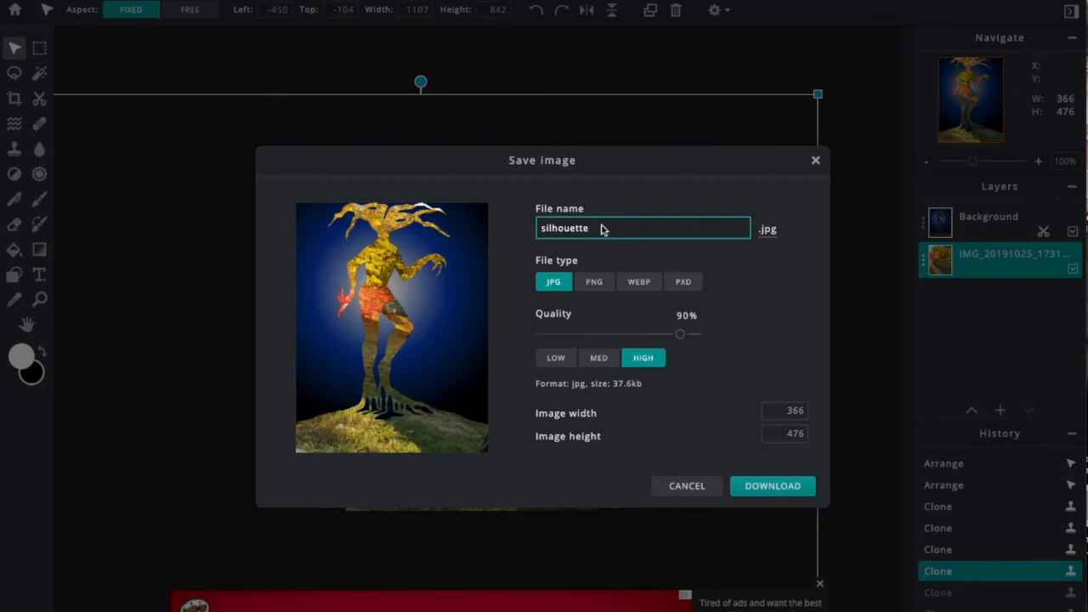
{"action": "type", "text": "ayers"}
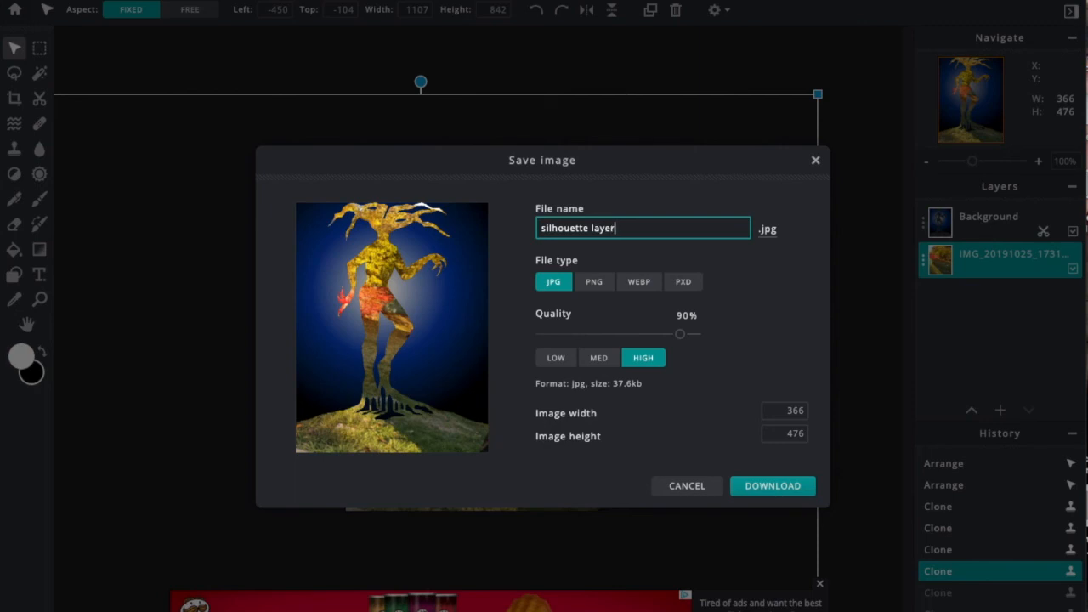
{"action": "left_click", "coordinate": [789, 486]}
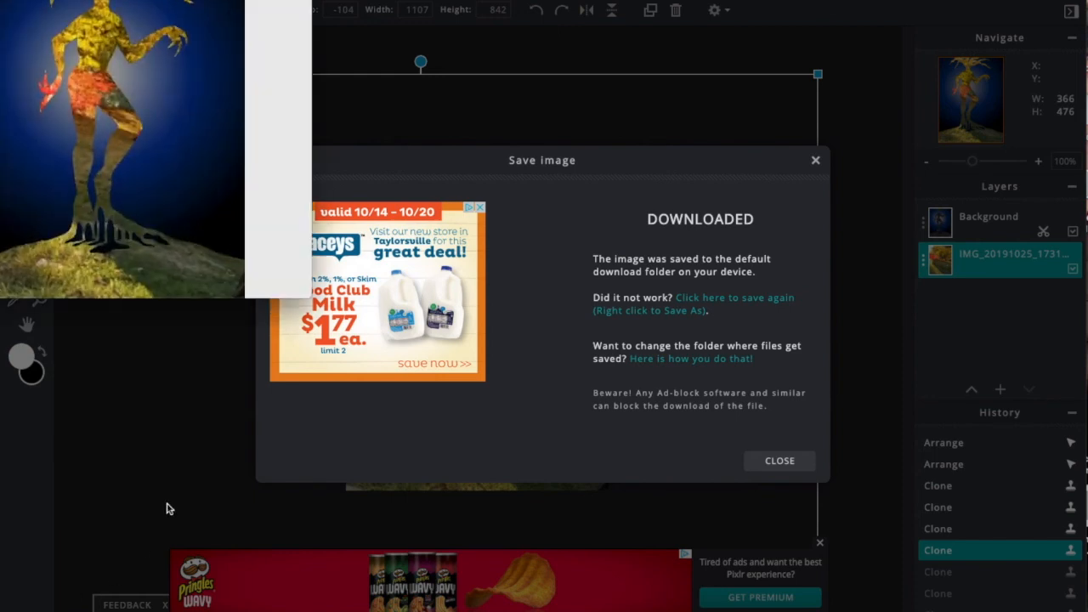
Step: Bring the downloaded silhouette layers.jpg window fully into view to check the image, and close the save dialog
{"action": "left_click_drag", "start_coordinate": [275, 51], "coordinate": [304, 105]}
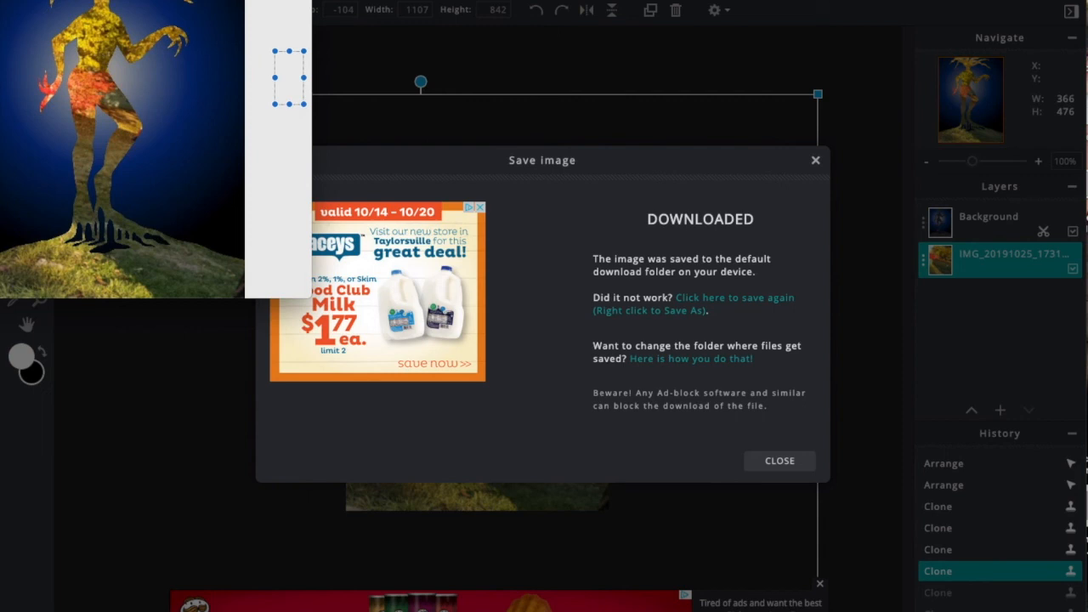
{"action": "left_click_drag", "start_coordinate": [1, 1], "coordinate": [264, 137]}
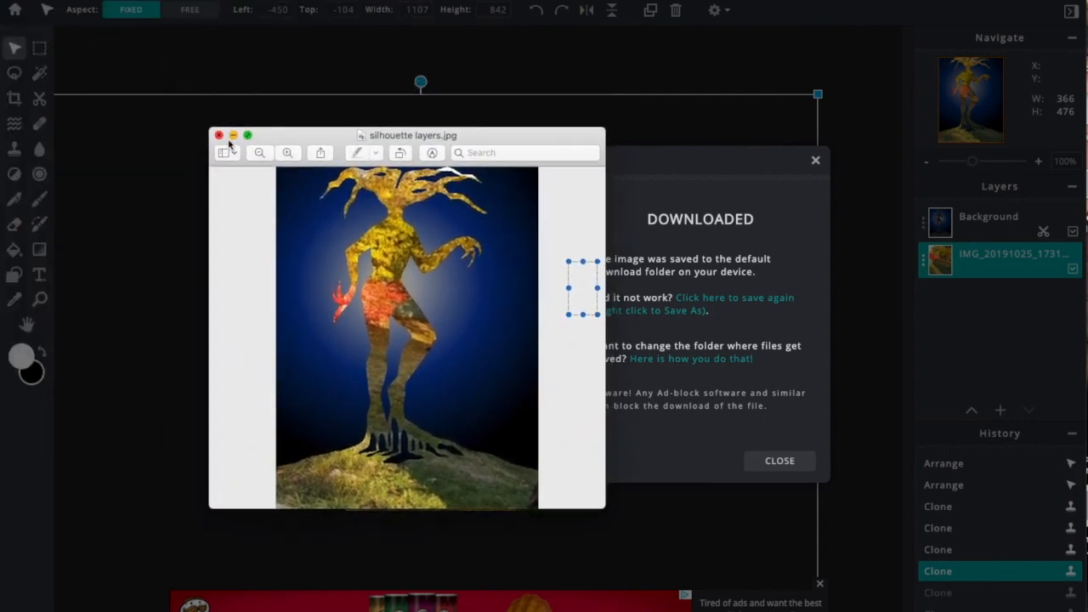
{"action": "left_click", "coordinate": [779, 459]}
{"action": "left_click", "coordinate": [769, 460]}
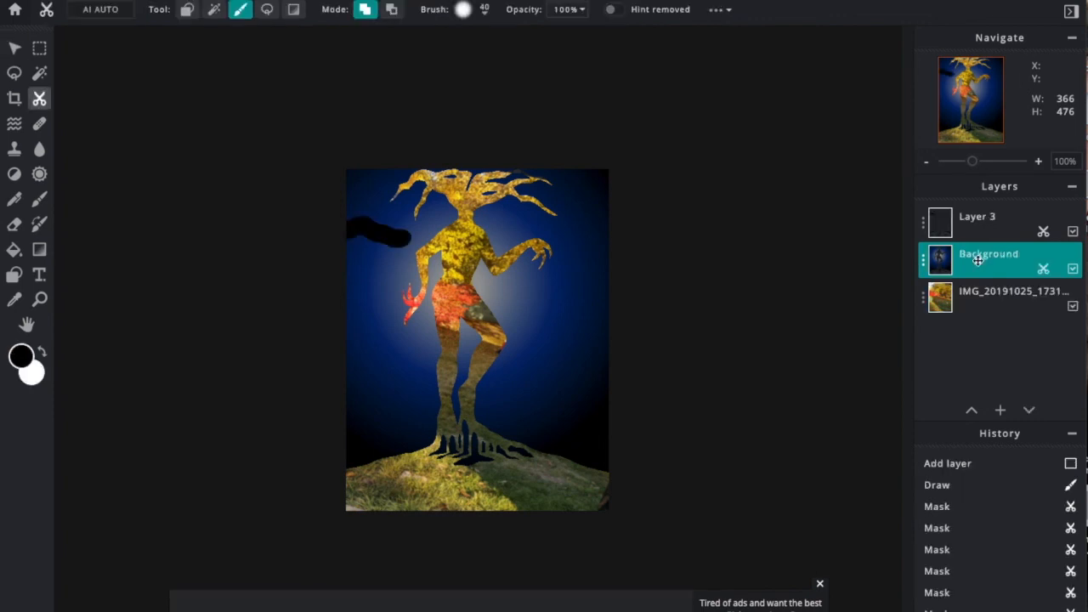
Step: Try the Screen and Overlay blend modes on the Background layer and choose Multiply
{"action": "left_click", "coordinate": [935, 255]}
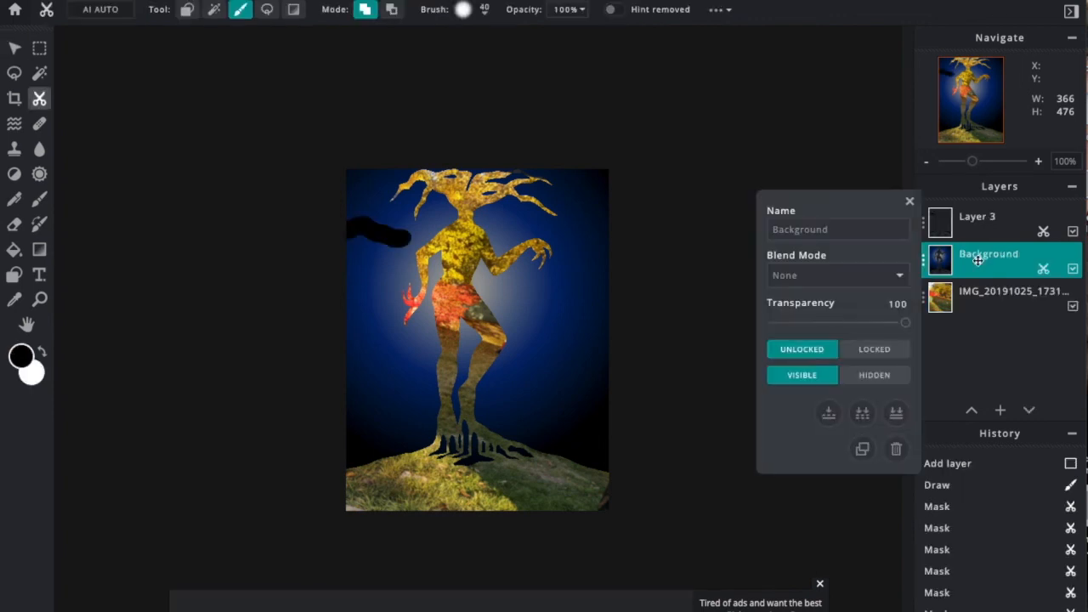
{"action": "left_click", "coordinate": [896, 279]}
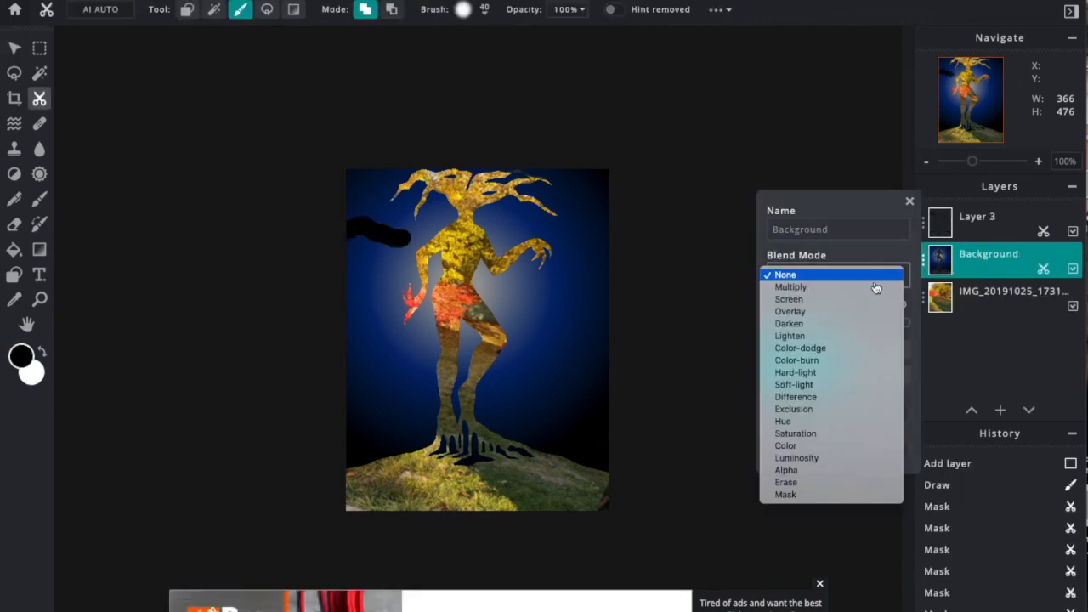
{"action": "left_click", "coordinate": [834, 300]}
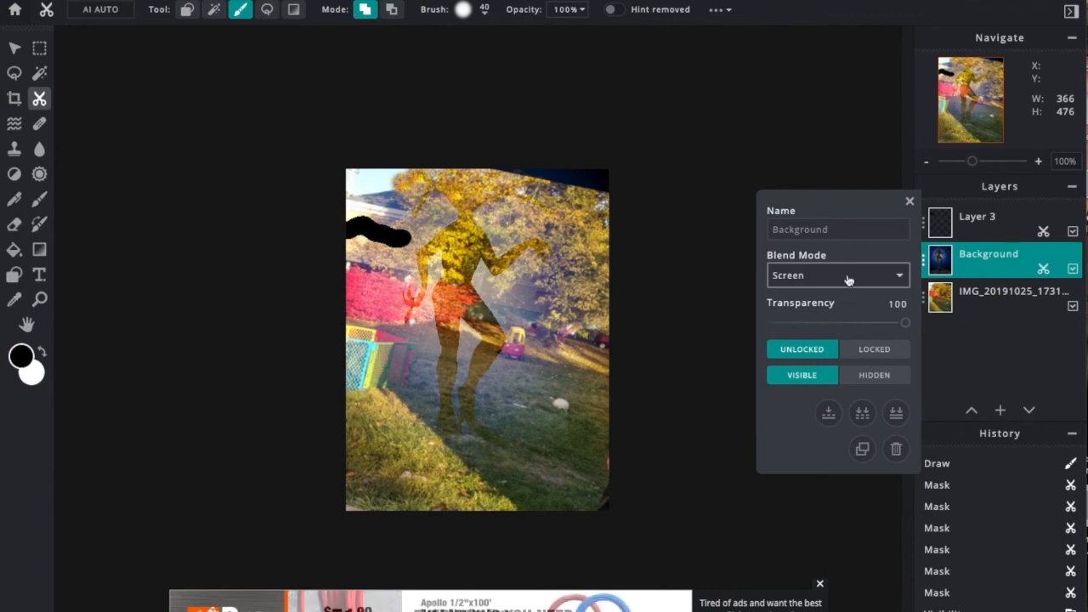
{"action": "left_click", "coordinate": [849, 279]}
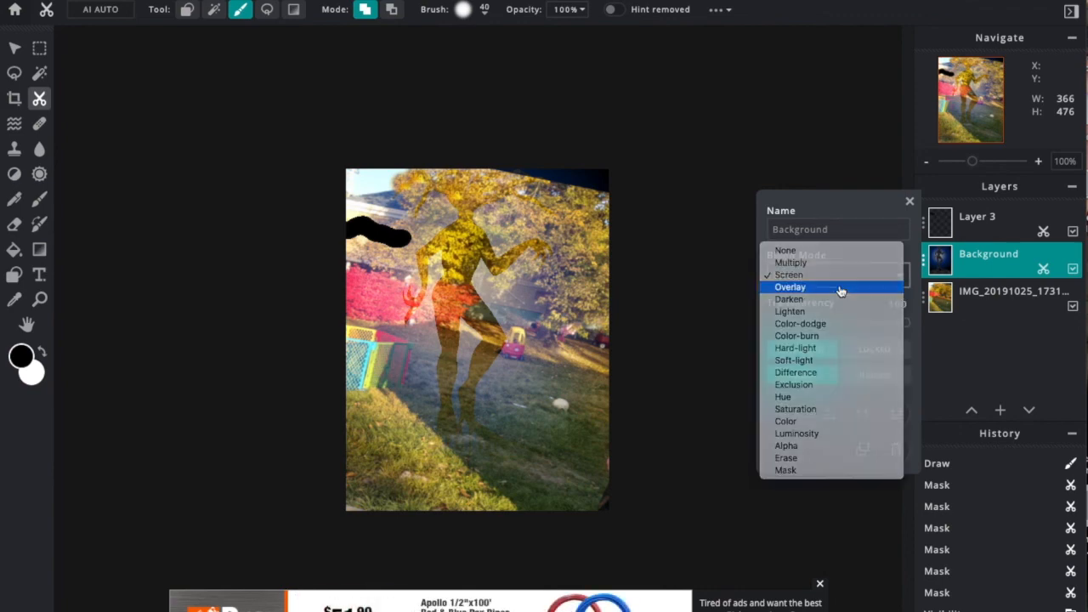
{"action": "left_click", "coordinate": [840, 286]}
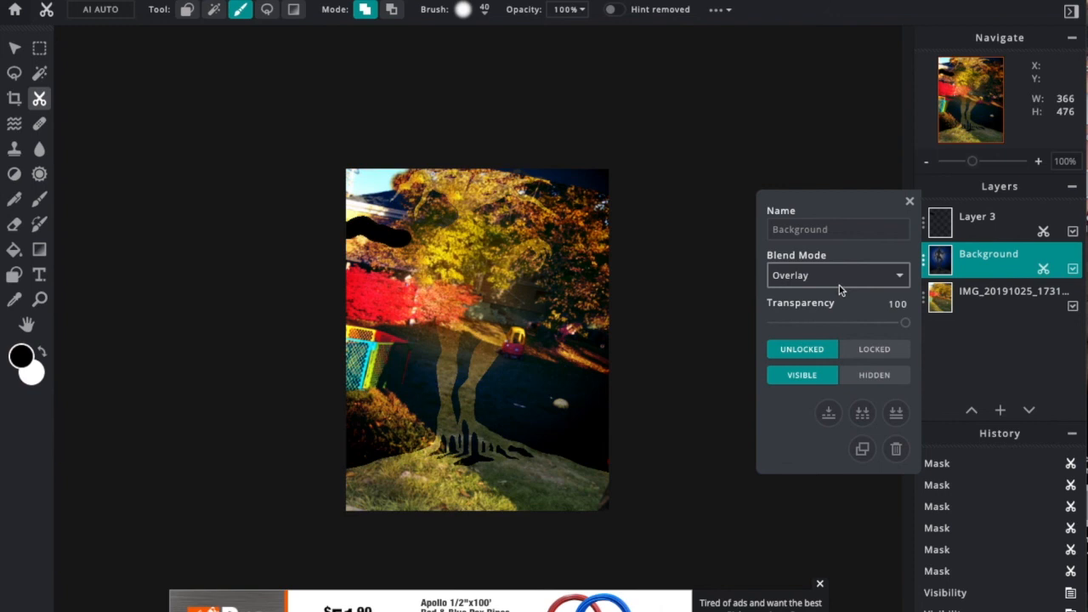
{"action": "left_click", "coordinate": [868, 285]}
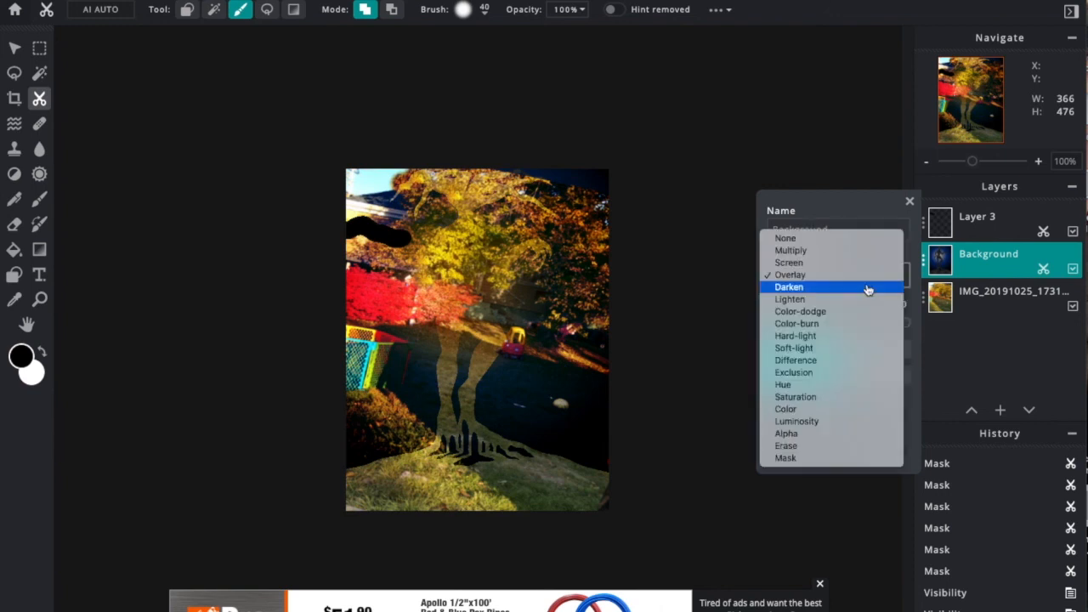
{"action": "left_click", "coordinate": [855, 250]}
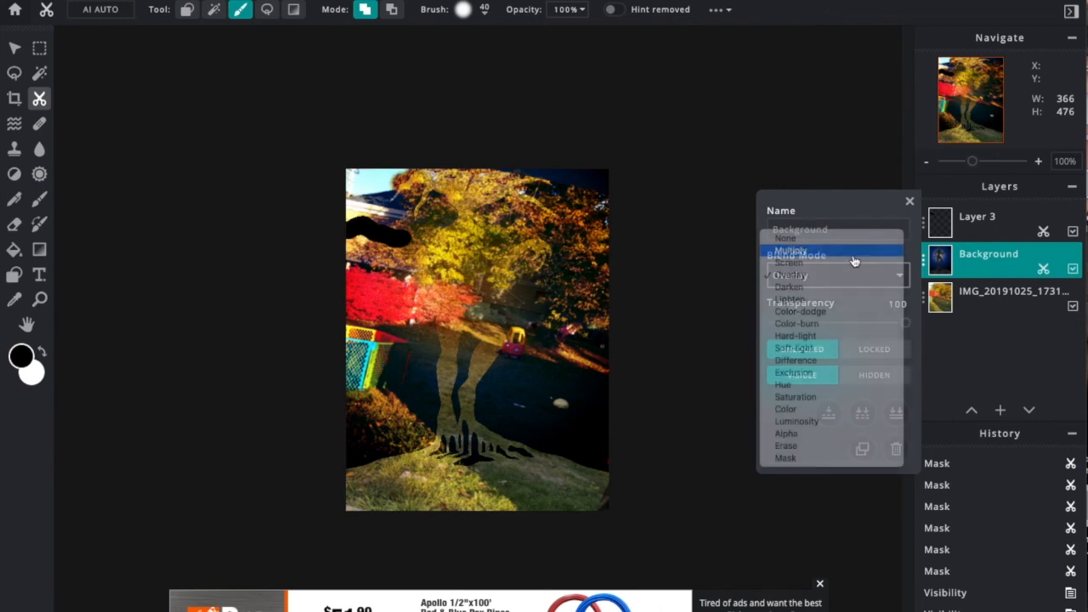